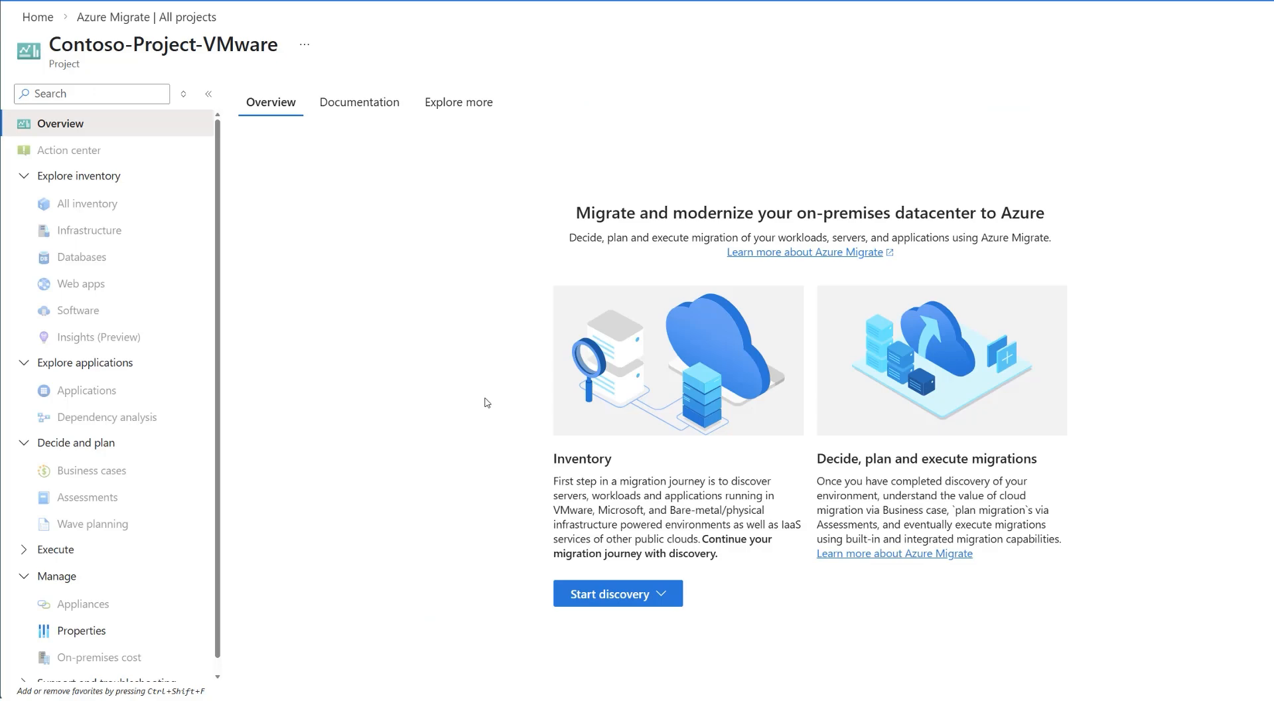
Start an appliance-based discovery for Azure and set the server virtualization type to VMware vSphere Hypervisor.
{"action": "left_click", "coordinate": [630, 594]}
{"action": "mouse_move", "coordinate": [640, 624]}
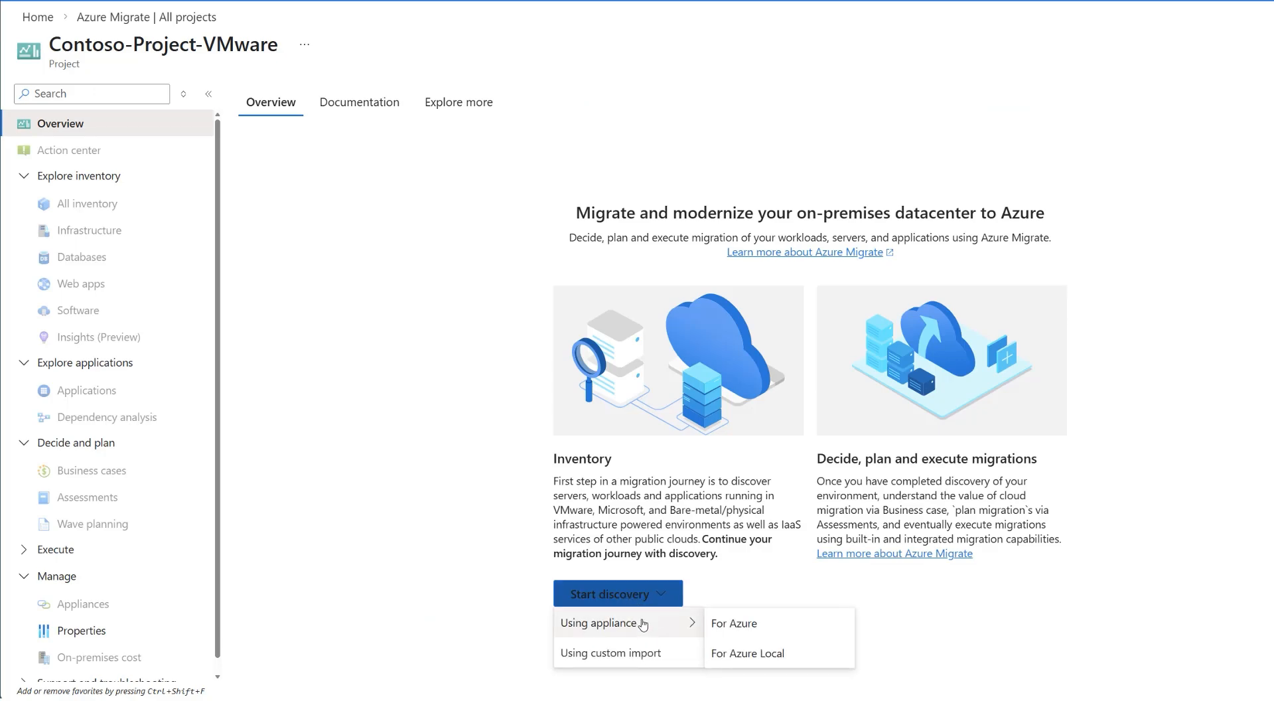
{"action": "left_click", "coordinate": [746, 624]}
{"action": "left_click", "coordinate": [156, 150]}
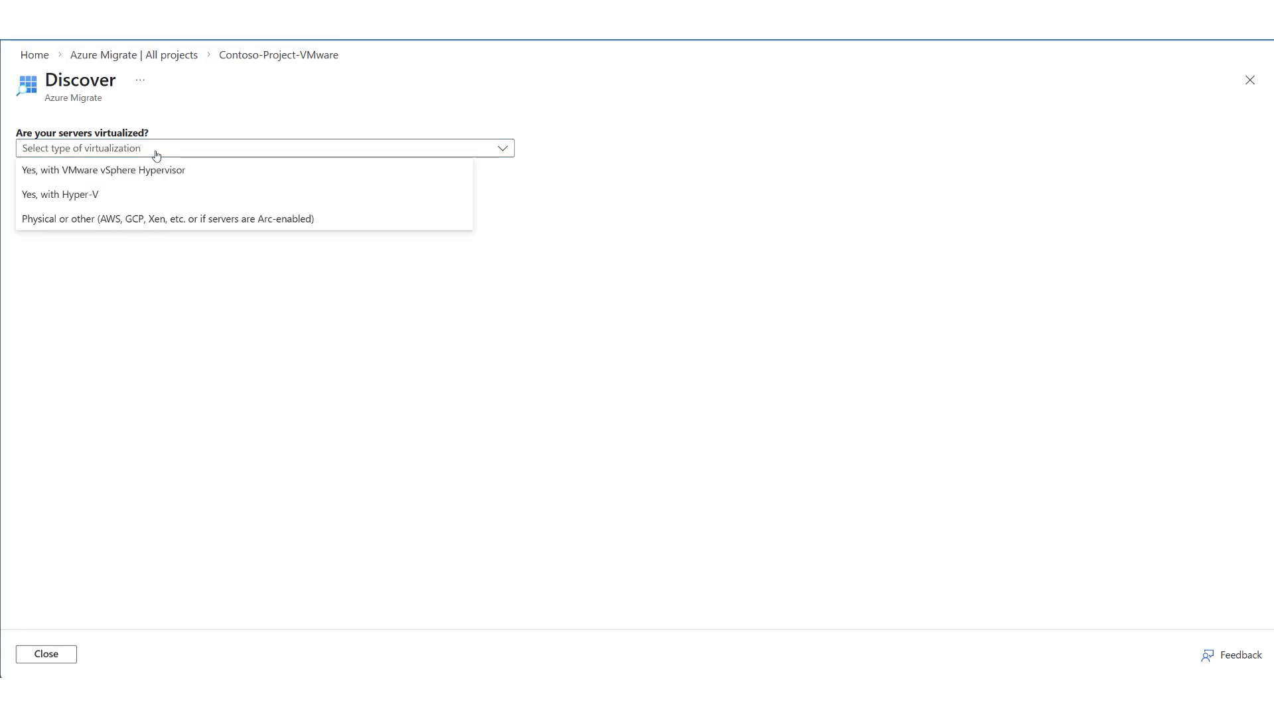
{"action": "left_click", "coordinate": [132, 169]}
Generate the project key for an appliance named Contoso-VMware and choose the 500MB .zip file as the appliance download.
{"action": "left_click", "coordinate": [196, 306]}
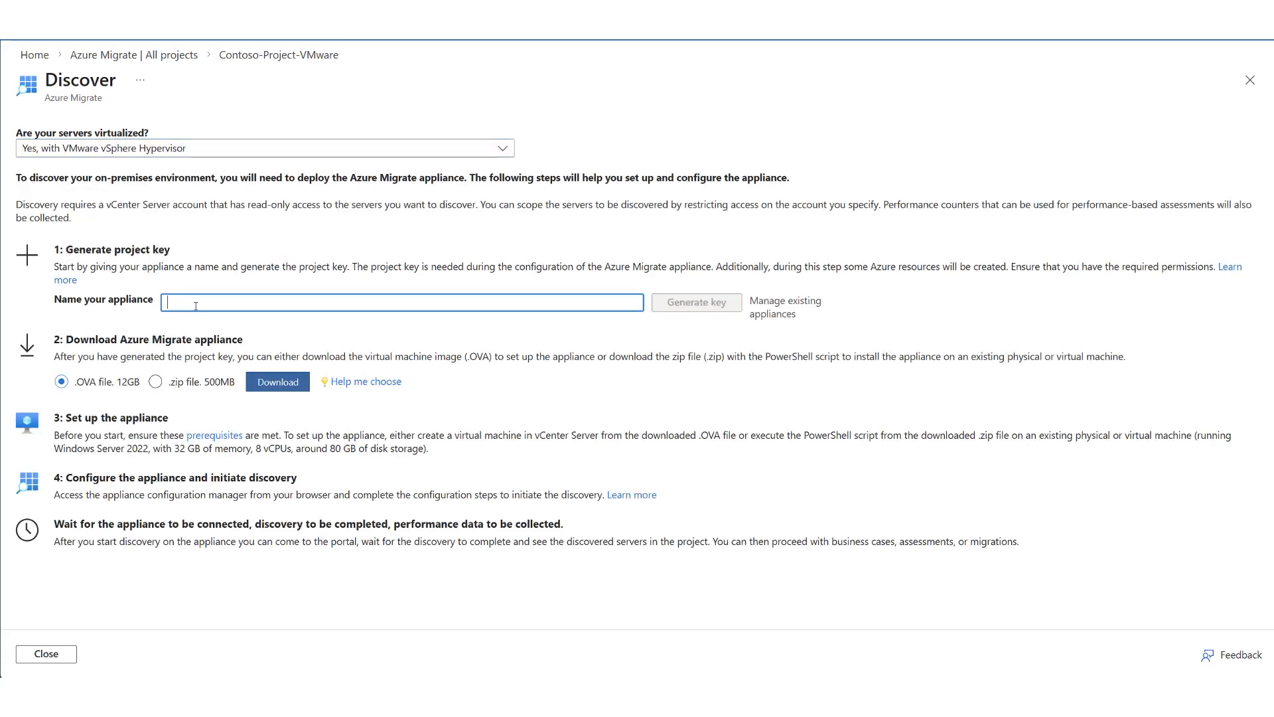
{"action": "type", "text": "Contoso-VMware"}
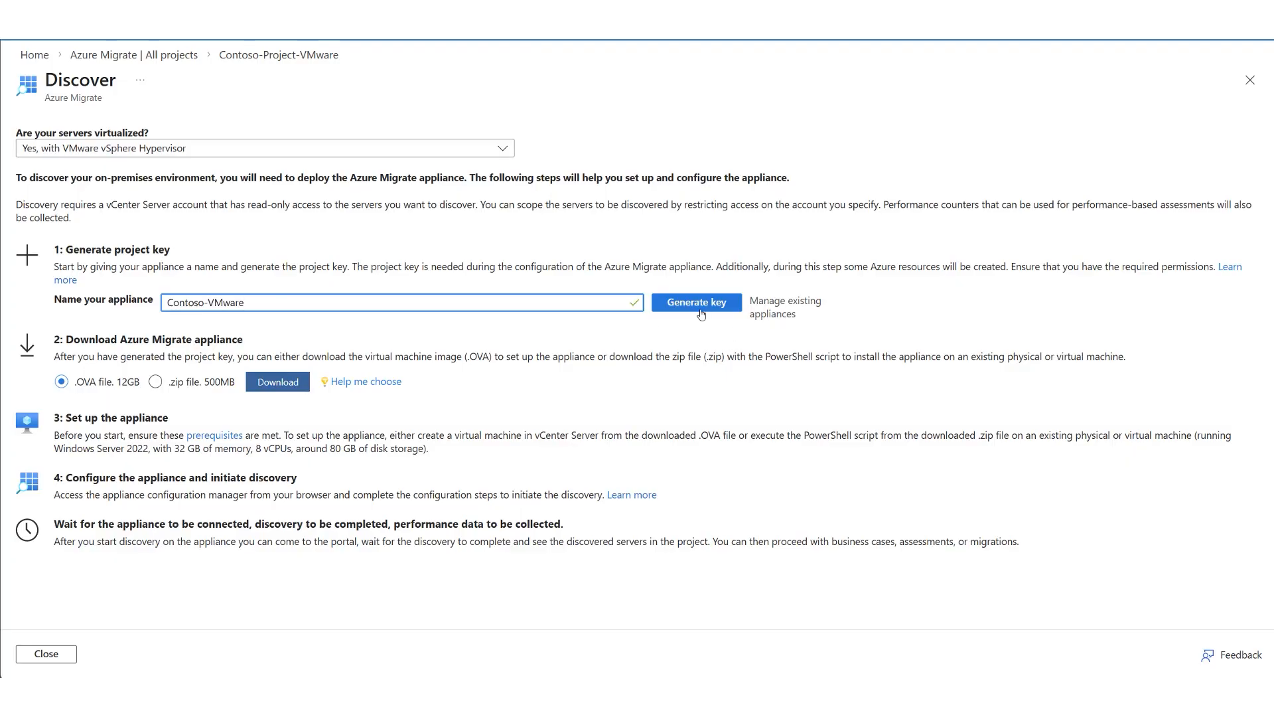
{"action": "left_click", "coordinate": [697, 303]}
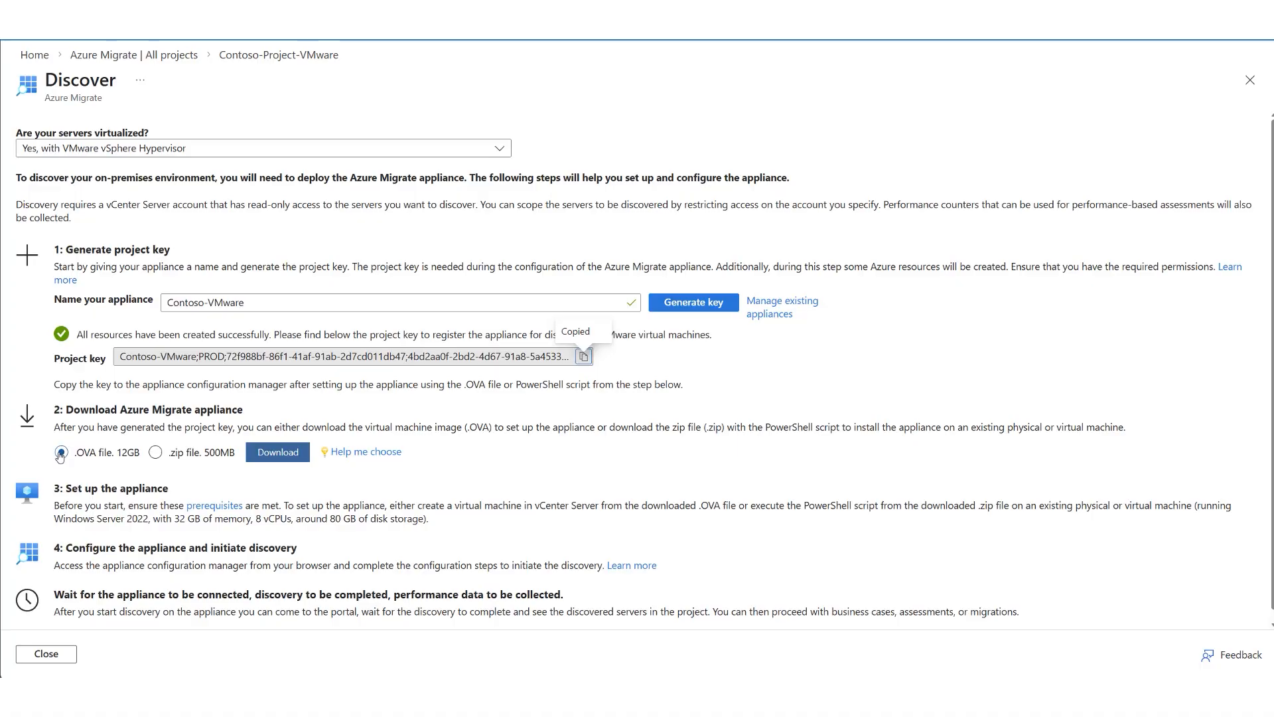
{"action": "left_click", "coordinate": [156, 454]}
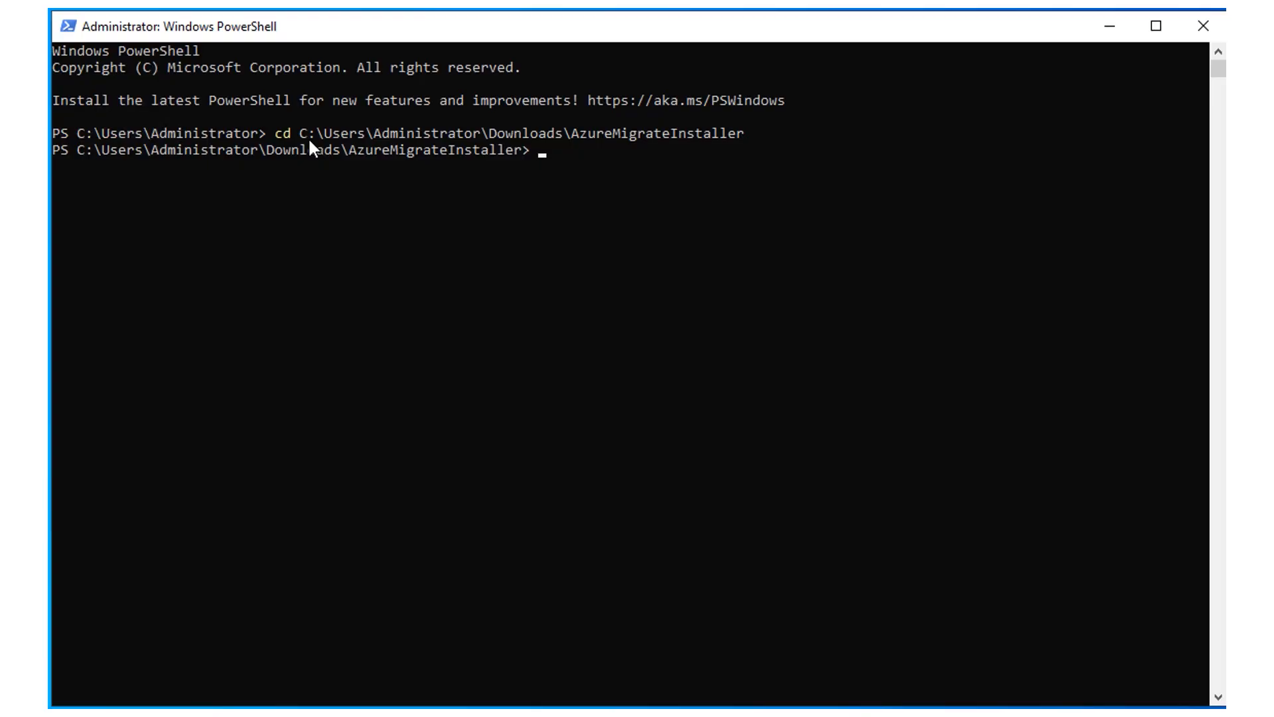
In the administrator PowerShell window, run .\AzureMigrateInstaller.ps1 and choose the VMware scenario.
{"action": "type", "text": ".\\AzureMigrateInstaller.ps1"}
{"action": "key", "text": "Return"}
{"action": "type", "text": "1"}
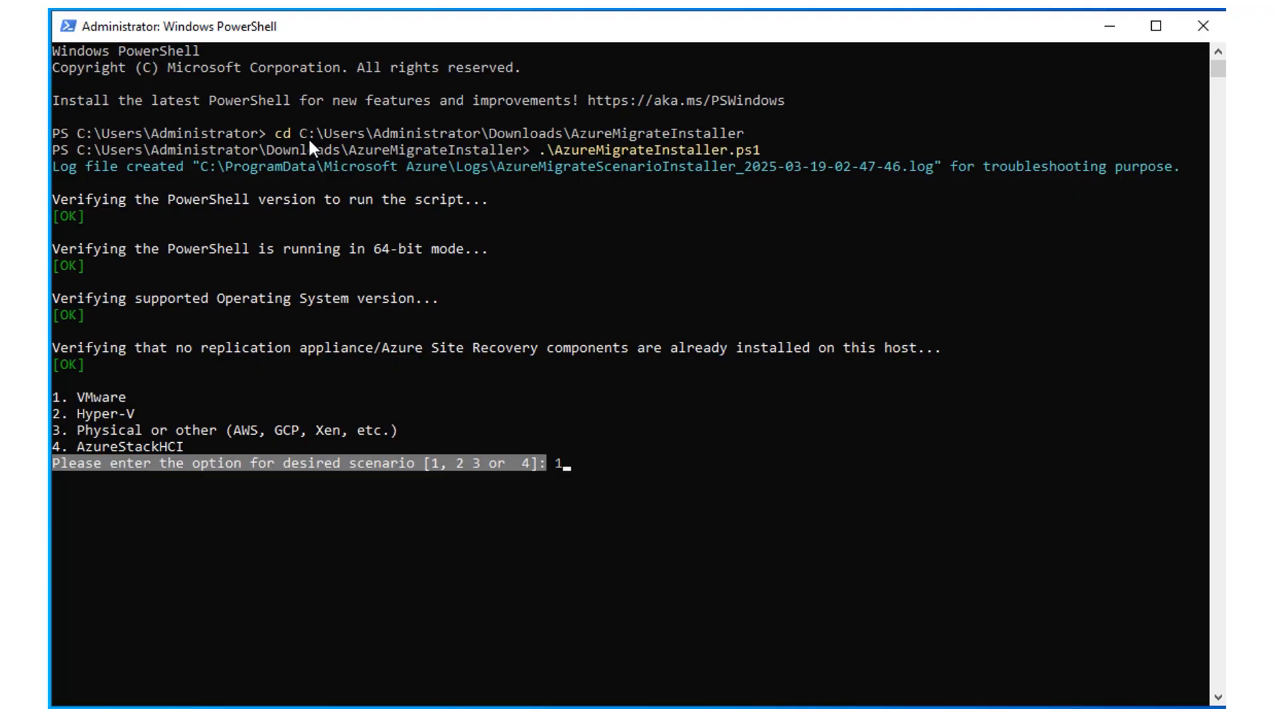
{"action": "key", "text": "Return"}
Configure the installer for Azure Public as a primary appliance with default public endpoint connectivity.
{"action": "type", "text": "1"}
{"action": "key", "text": "Return"}
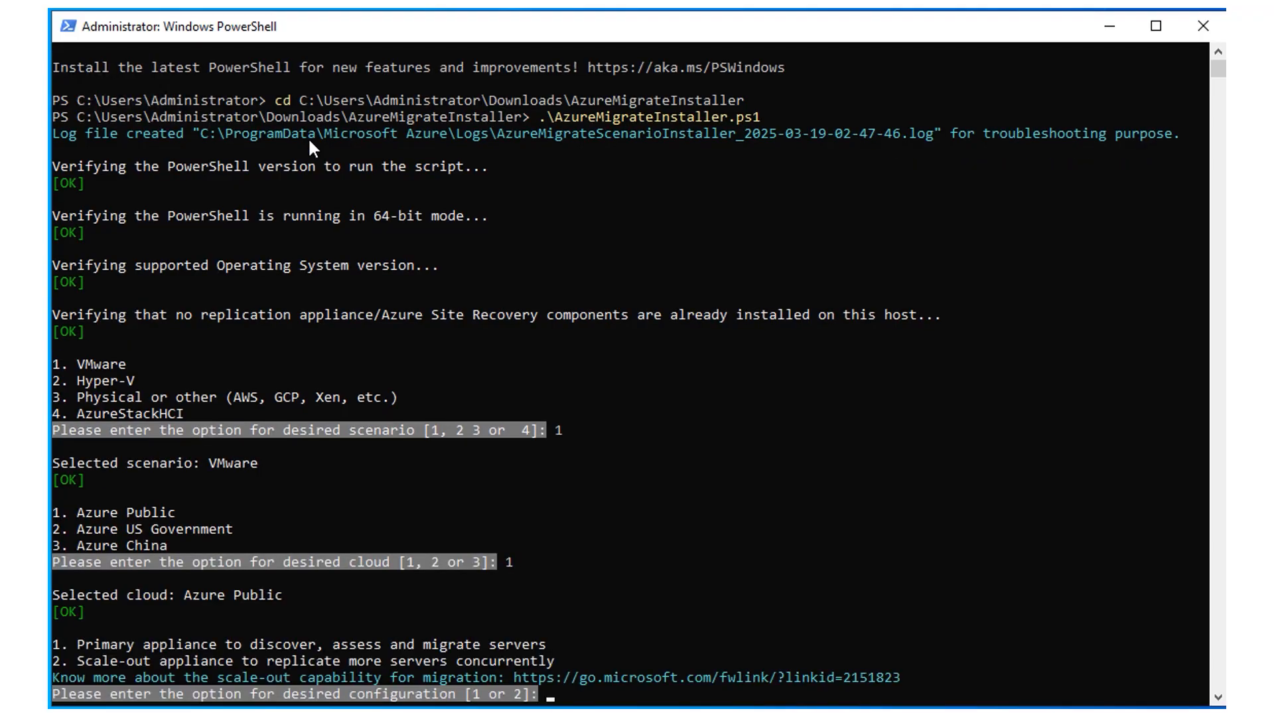
{"action": "type", "text": "1"}
{"action": "key", "text": "Return"}
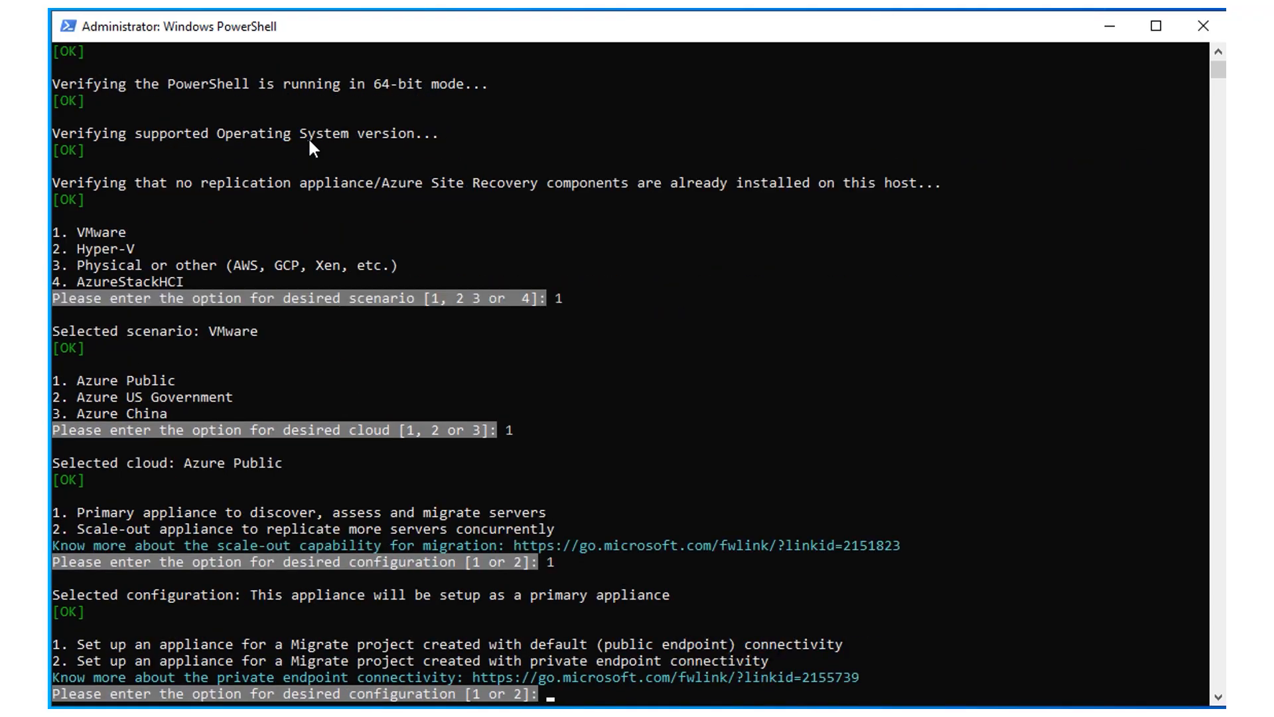
{"action": "type", "text": "1"}
{"action": "key", "text": "Return"}
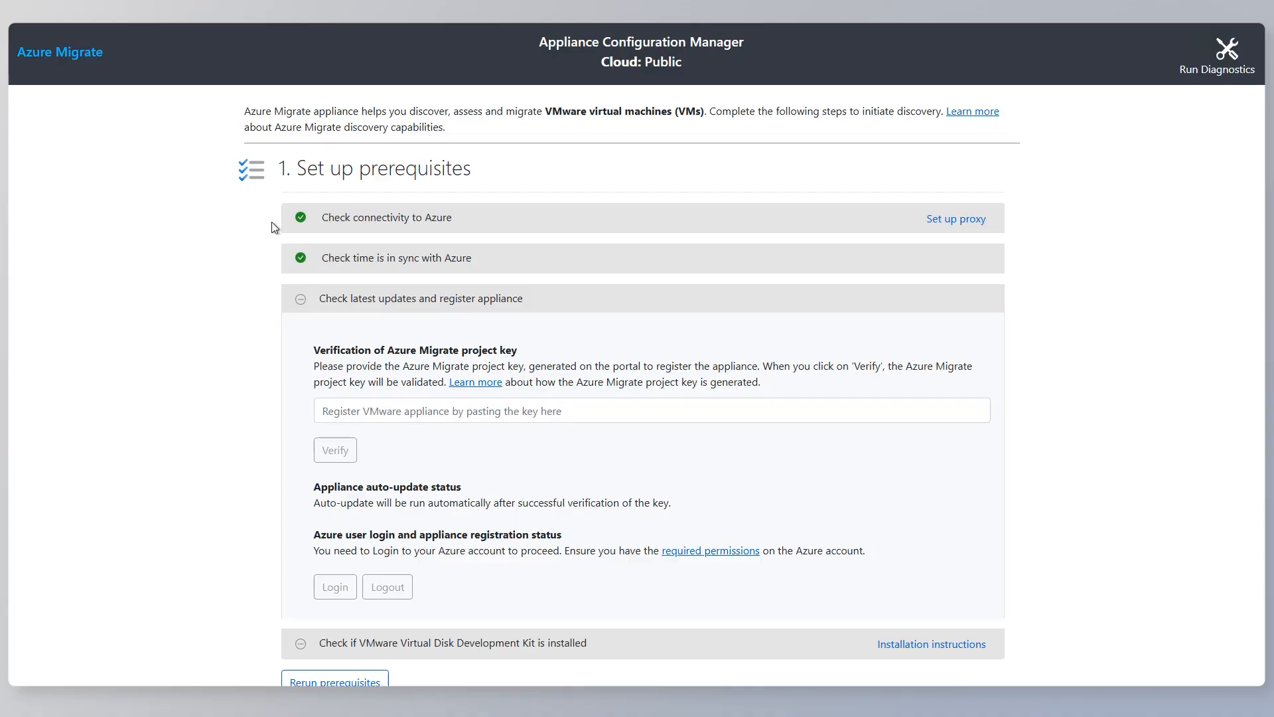
{"action": "left_click", "coordinate": [934, 226]}
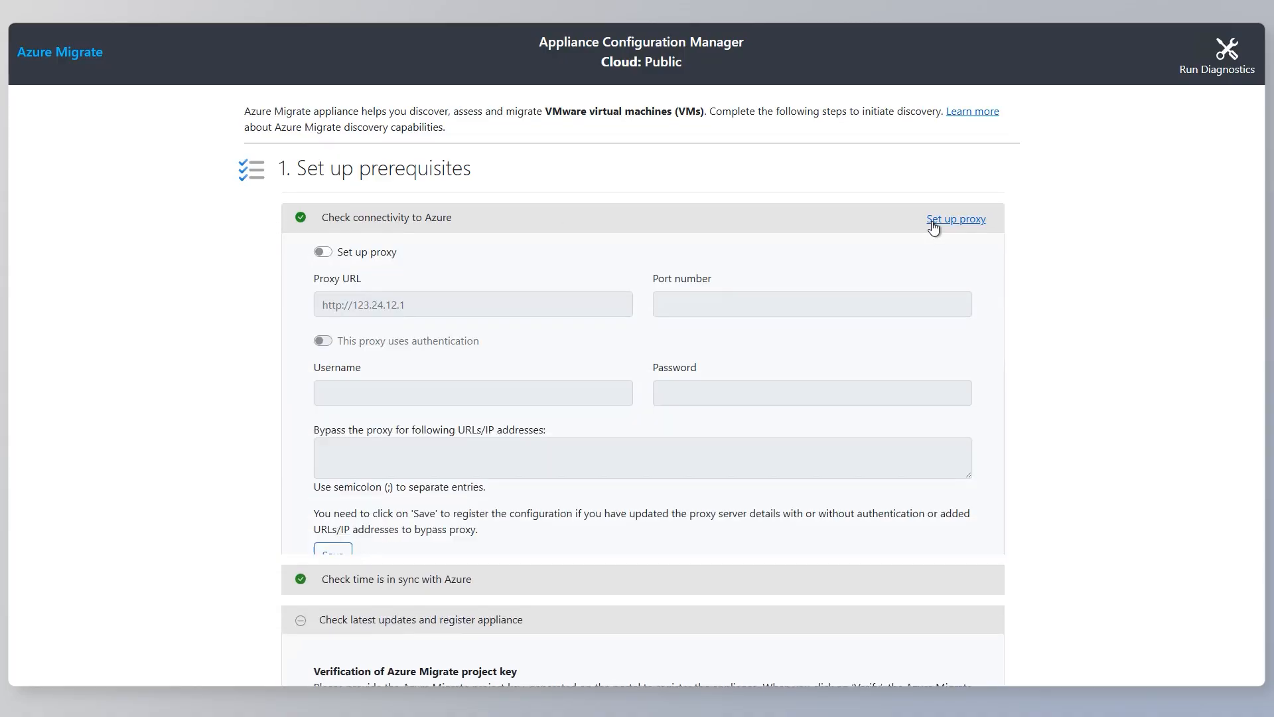
{"action": "left_click", "coordinate": [328, 253]}
{"action": "left_click", "coordinate": [323, 342]}
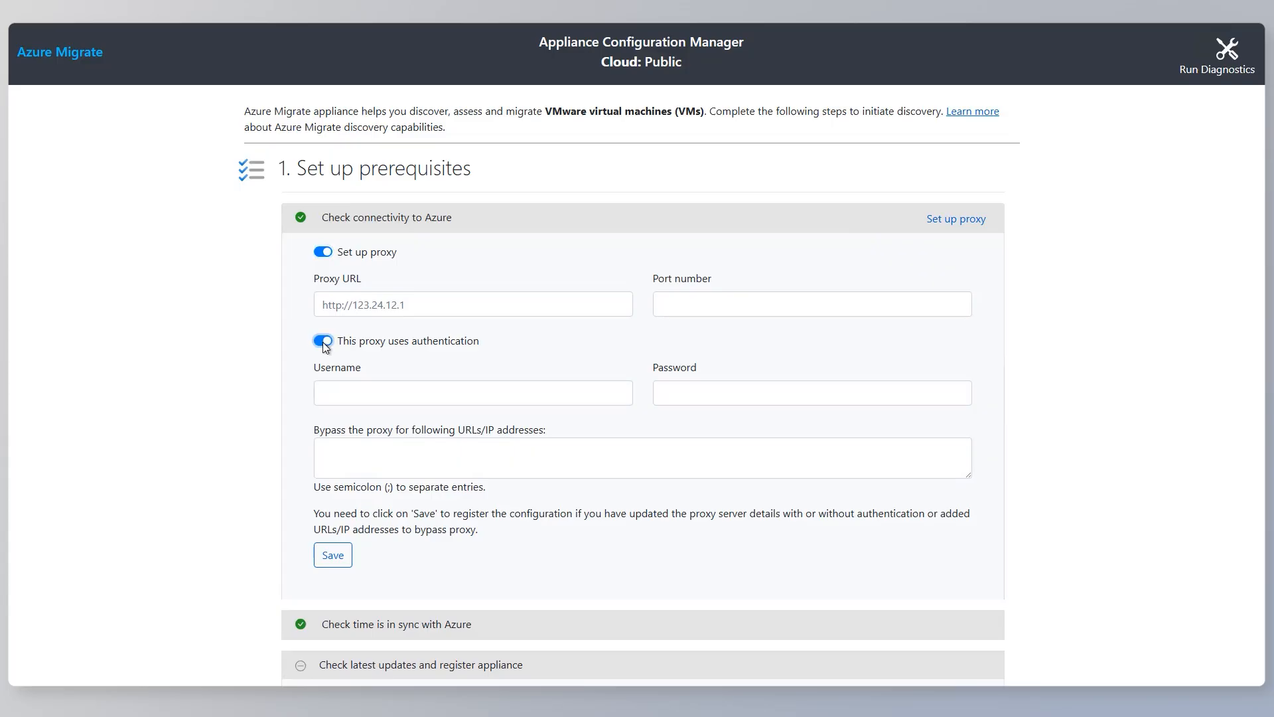
{"action": "left_click", "coordinate": [323, 253]}
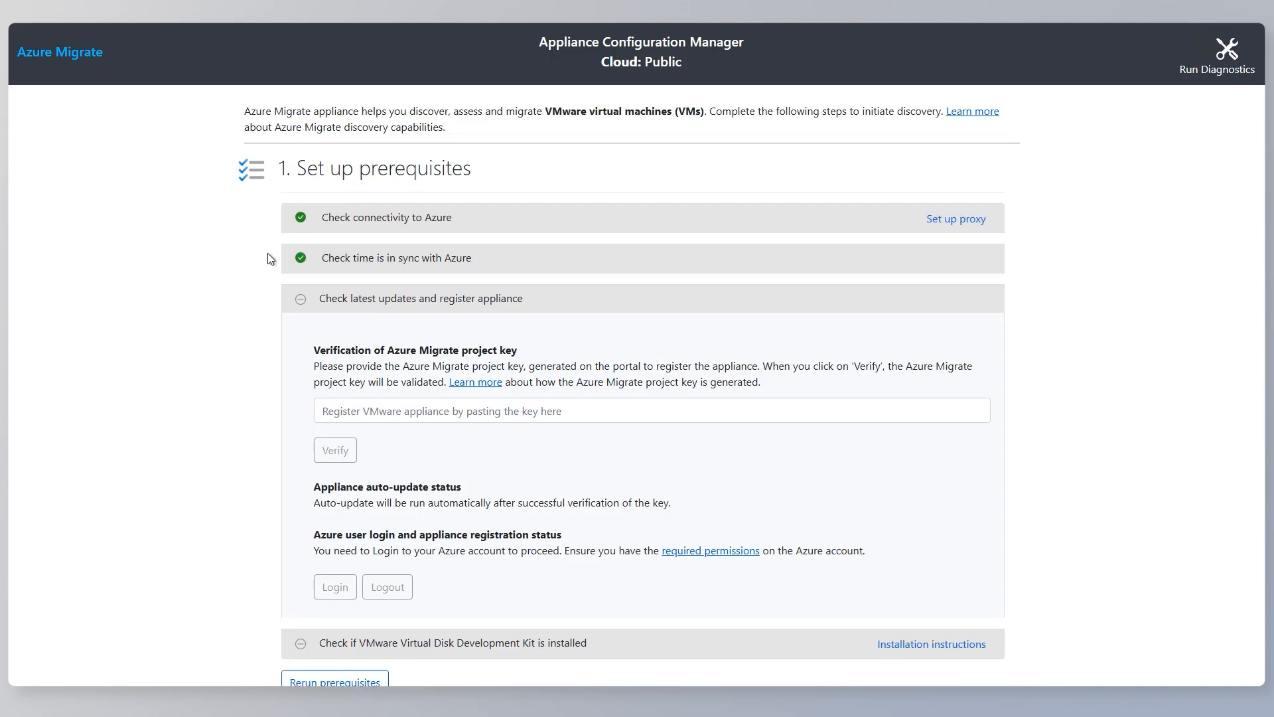
Register the appliance in Appliance Configuration Manager by pasting and verifying the project key and logging in to Azure with the device code.
{"action": "left_click", "coordinate": [347, 416]}
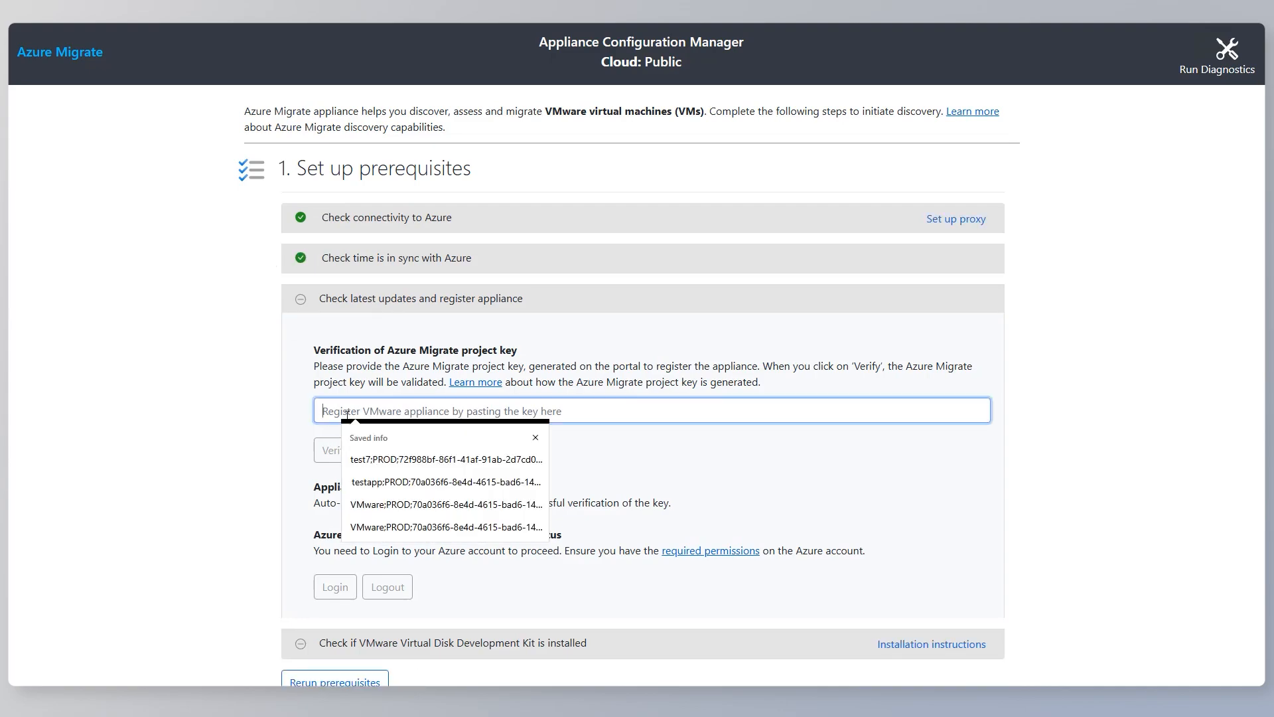
{"action": "key", "text": "ctrl+v"}
{"action": "left_click", "coordinate": [335, 450]}
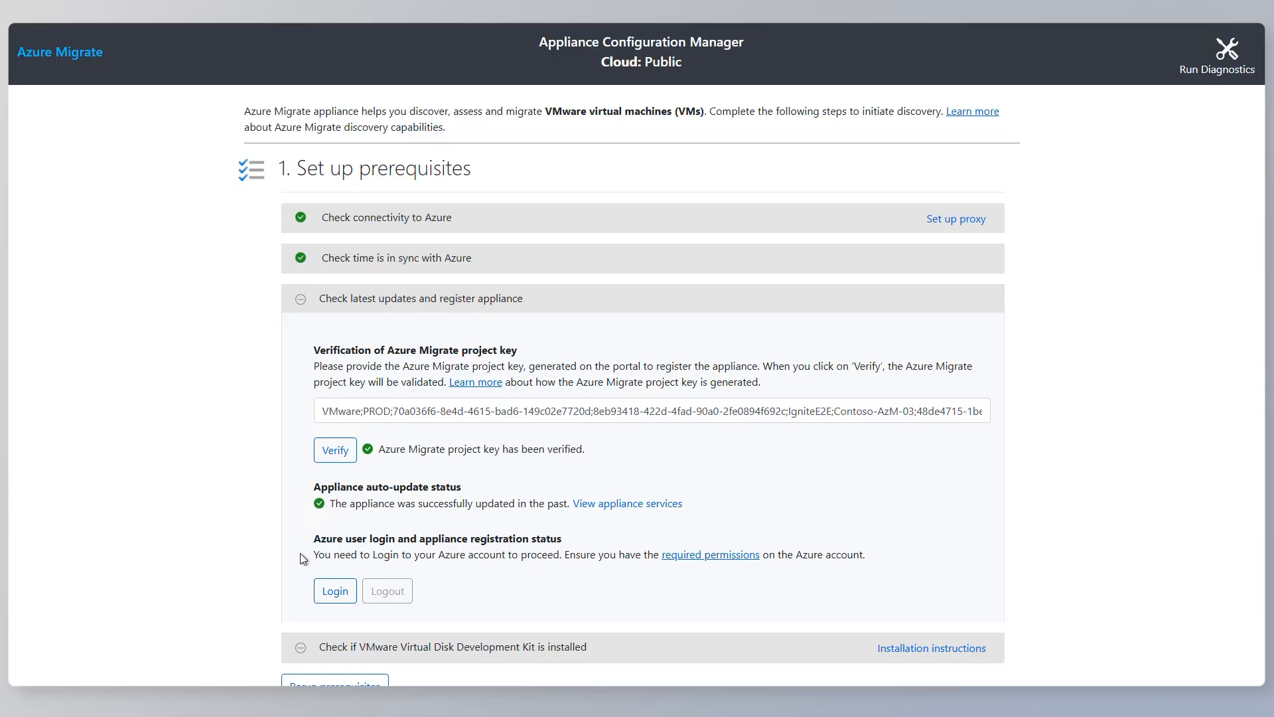
{"action": "left_click", "coordinate": [332, 592]}
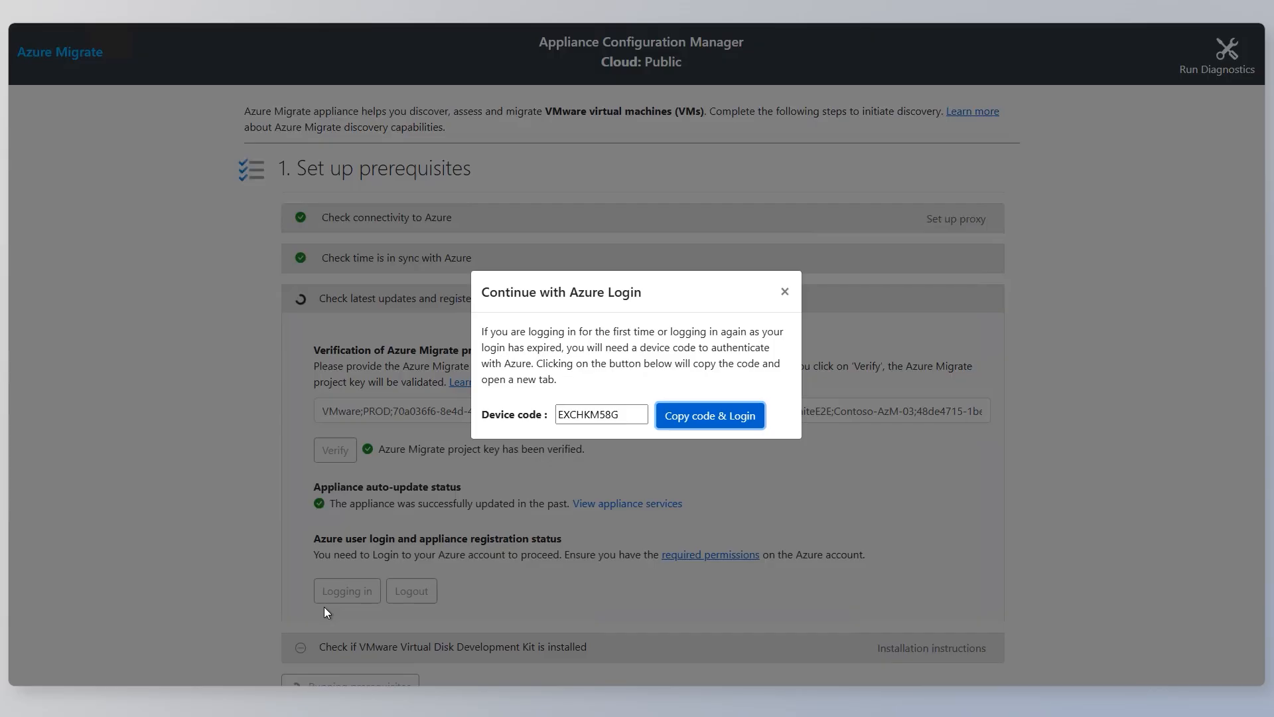
{"action": "left_click", "coordinate": [707, 415]}
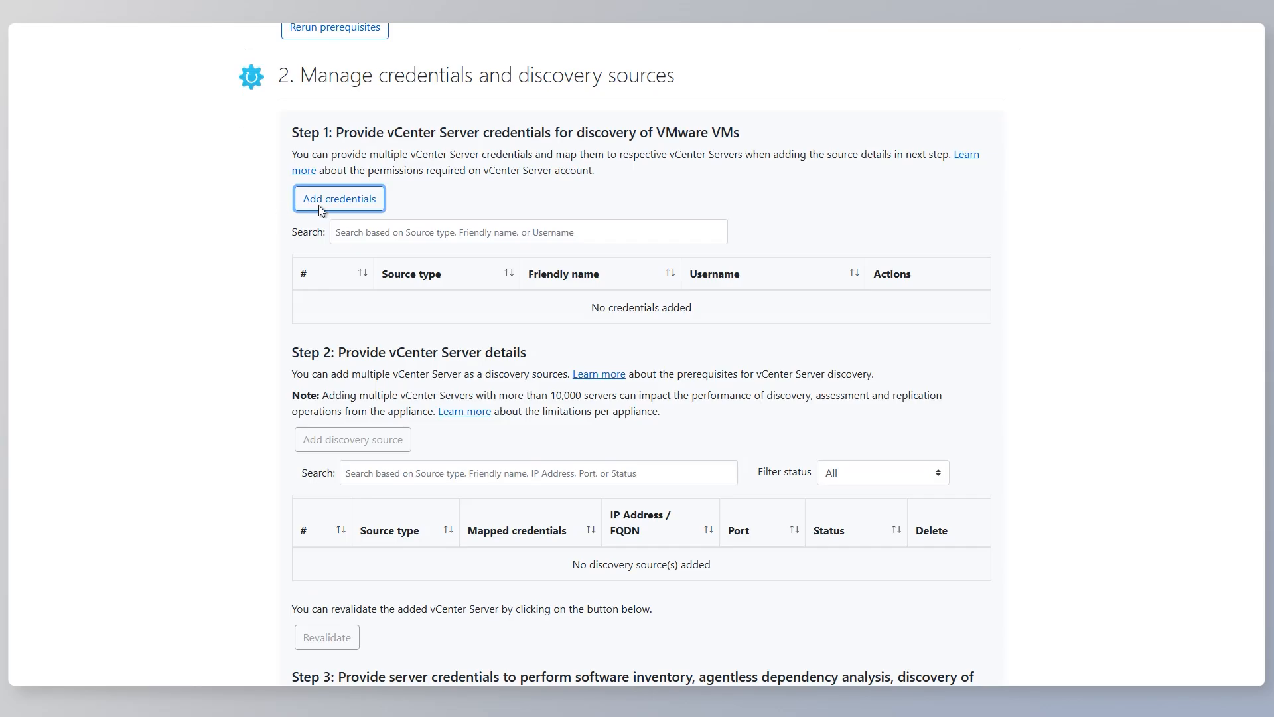
Add vCenter Server credentials with the friendly name vCenterreadonly and the account's username and password.
{"action": "left_click", "coordinate": [319, 208]}
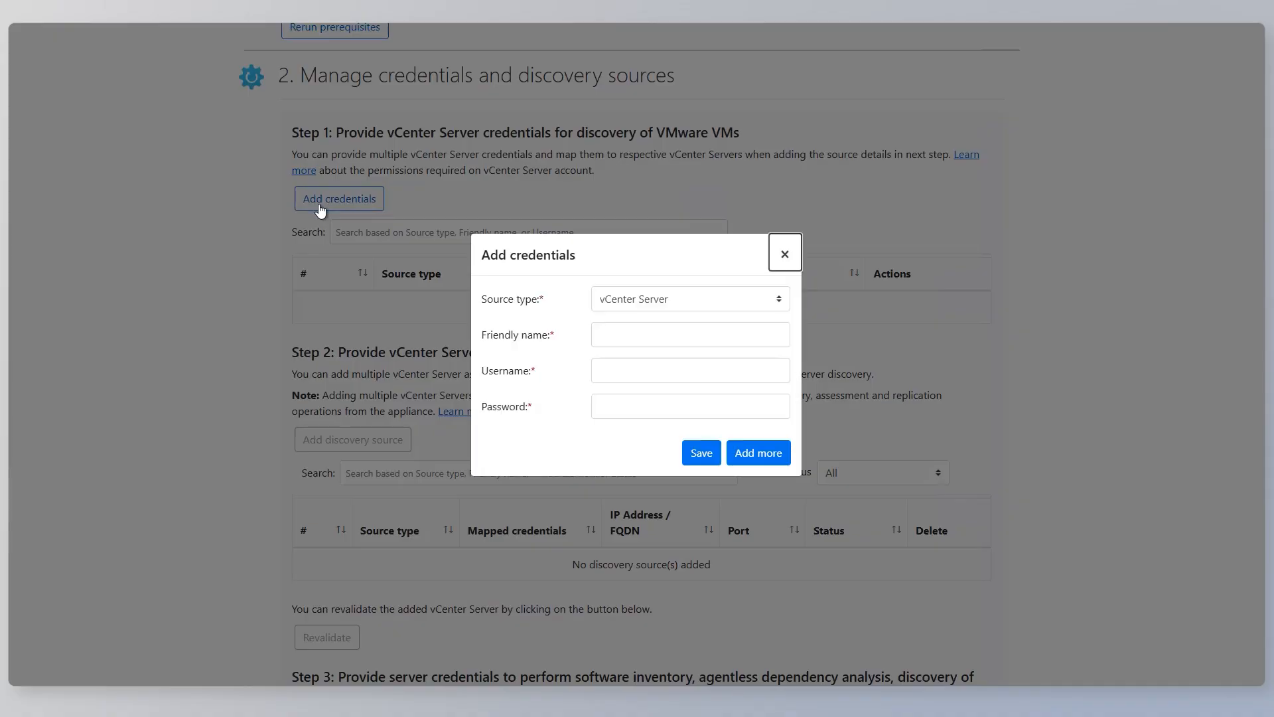
{"action": "left_click", "coordinate": [657, 333]}
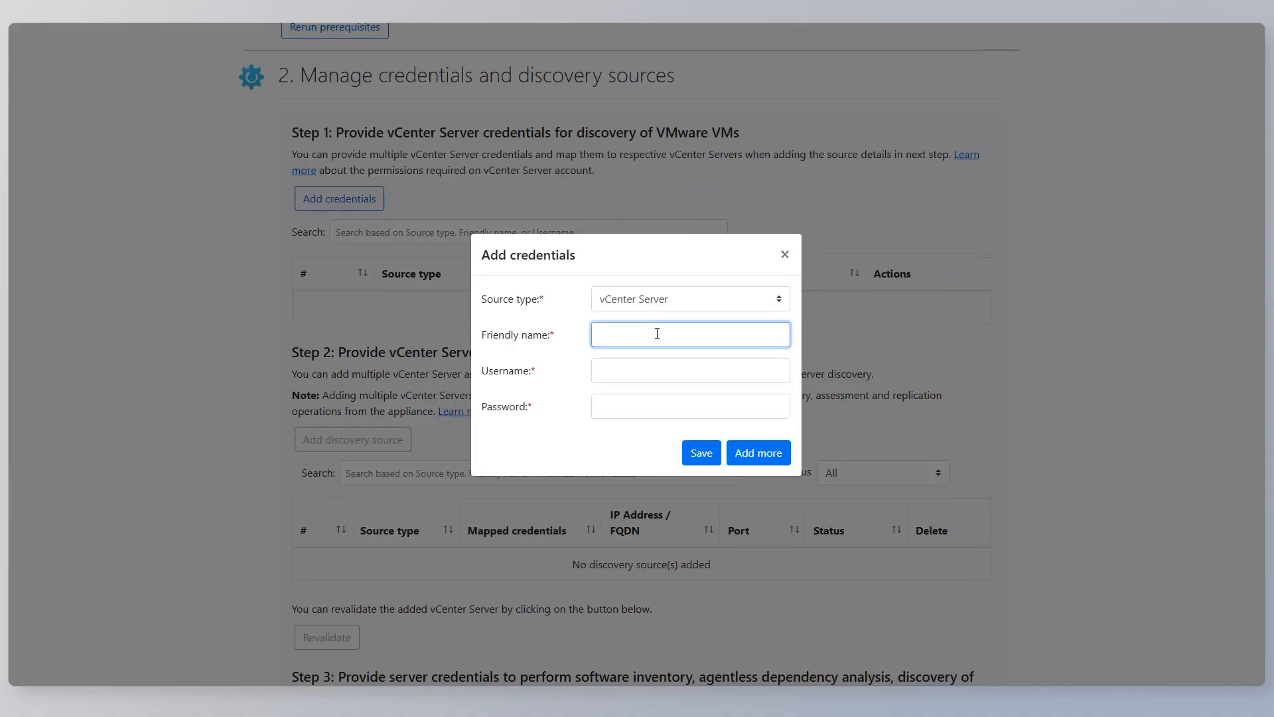
{"action": "type", "text": "vCenterreadonly"}
{"action": "left_click", "coordinate": [651, 370]}
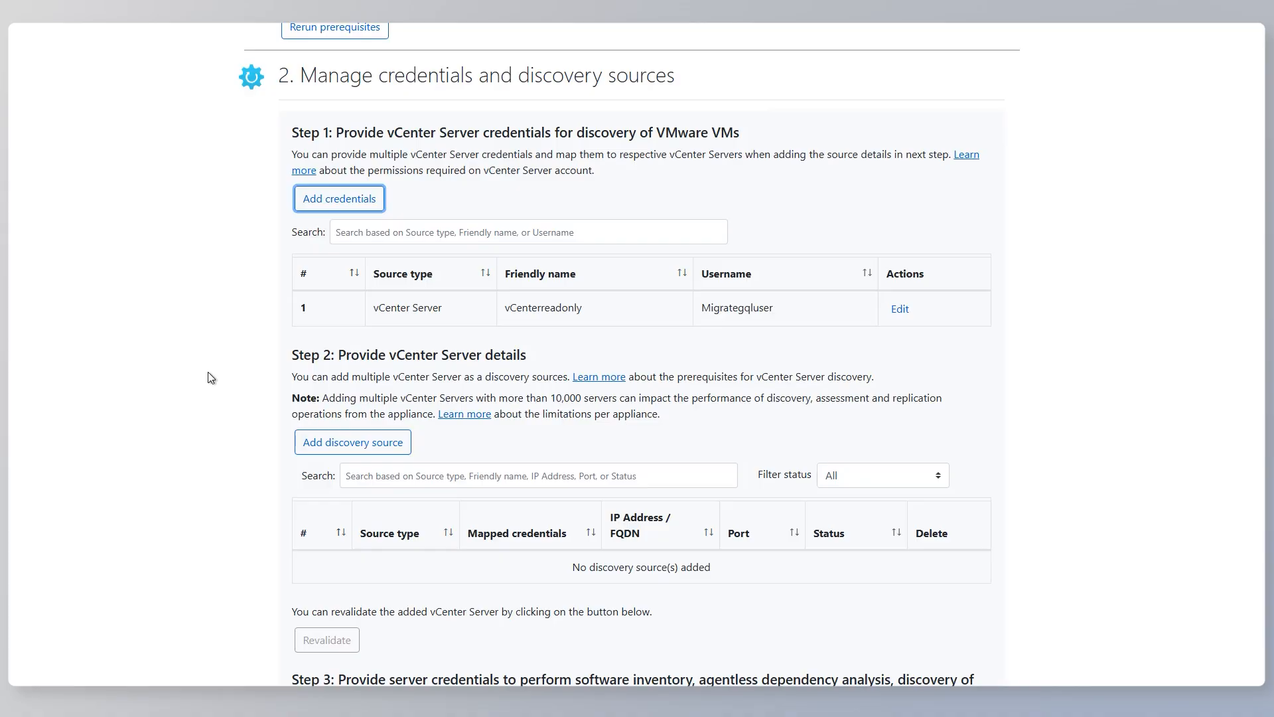
Add the vCenter Server idclab-vcen67.fareast.corp.microsoft.com as a discovery source on port 443, mapped to the vCenterreadonly credentials.
{"action": "left_click", "coordinate": [313, 444]}
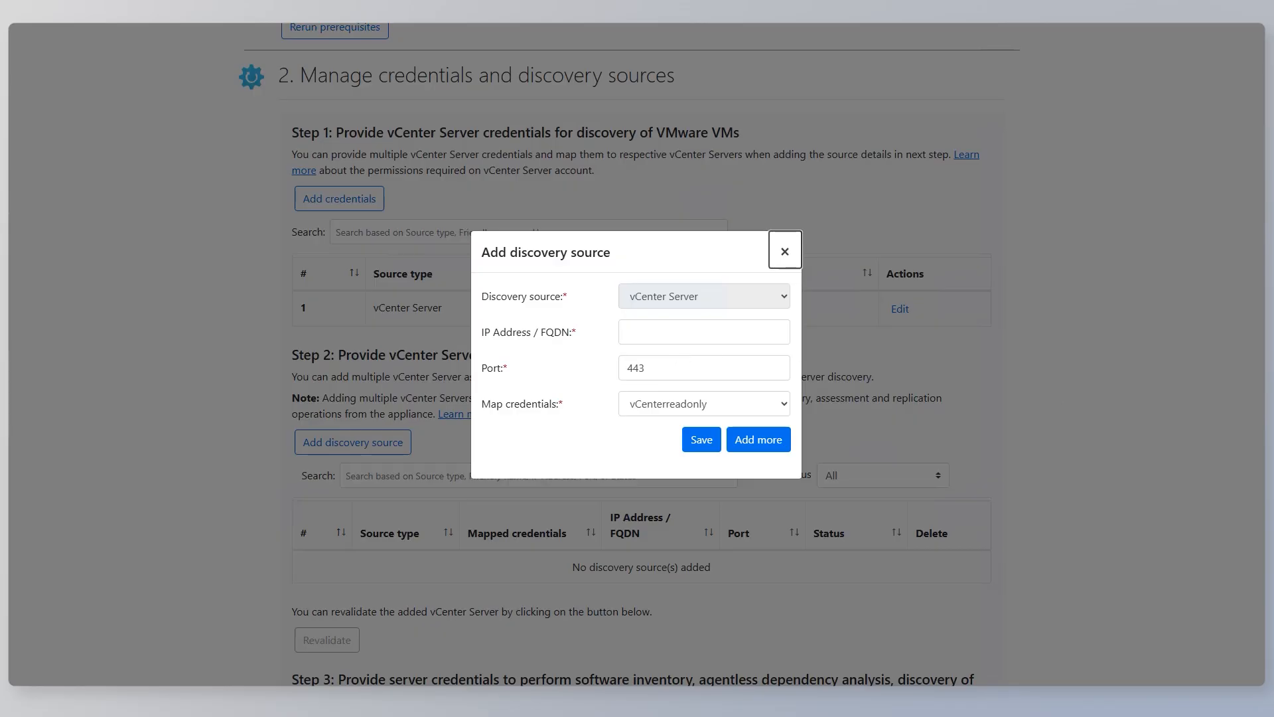
{"action": "left_click", "coordinate": [648, 332]}
{"action": "key", "text": "ctrl+v"}
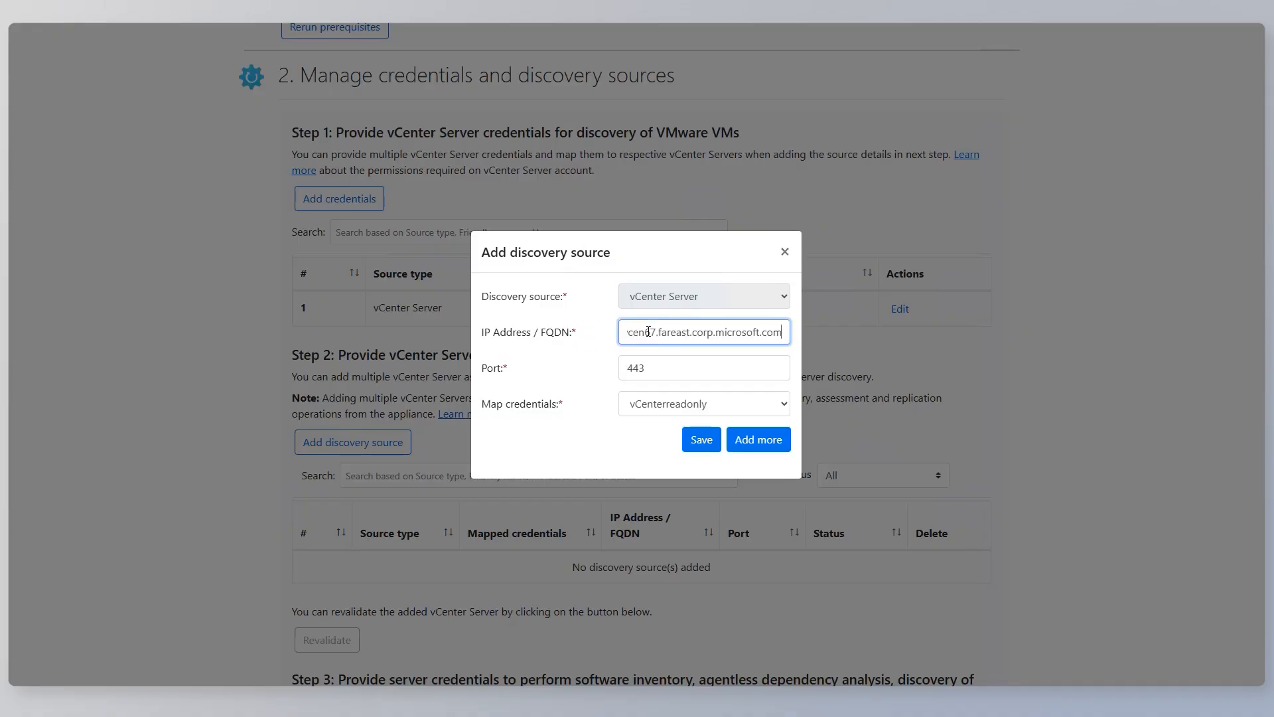
{"action": "left_click", "coordinate": [594, 352]}
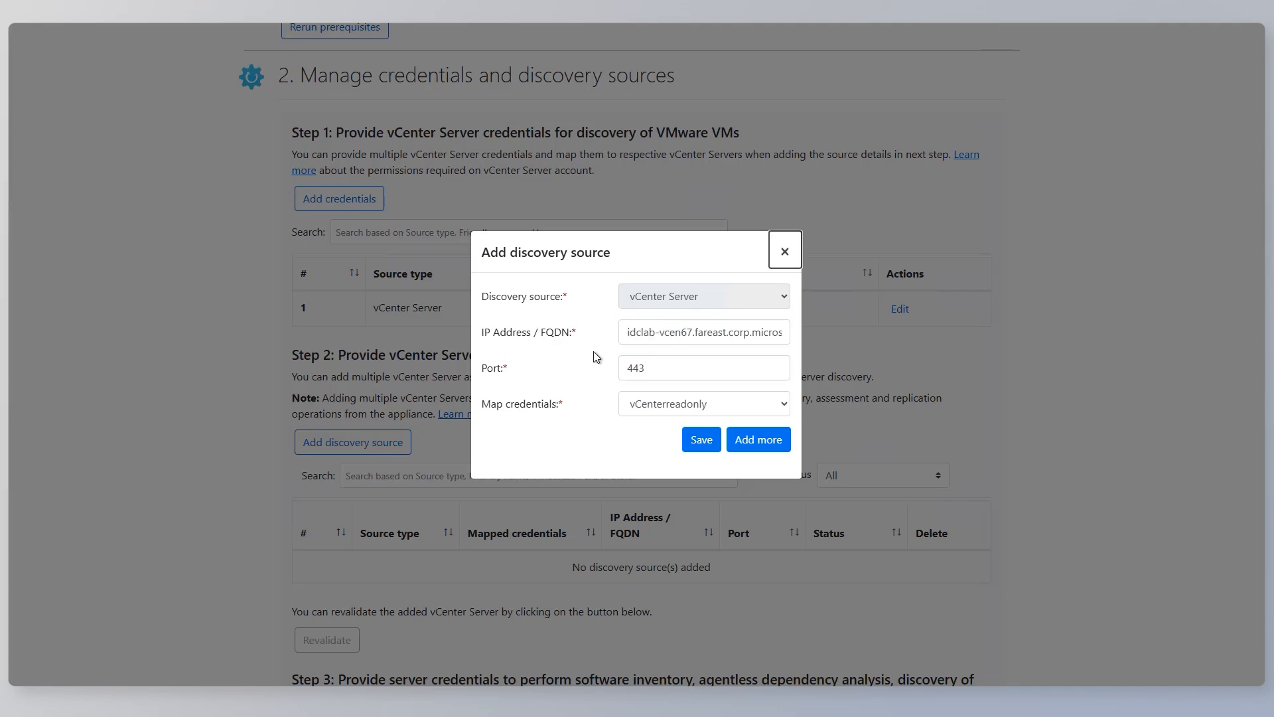
{"action": "left_click", "coordinate": [706, 445]}
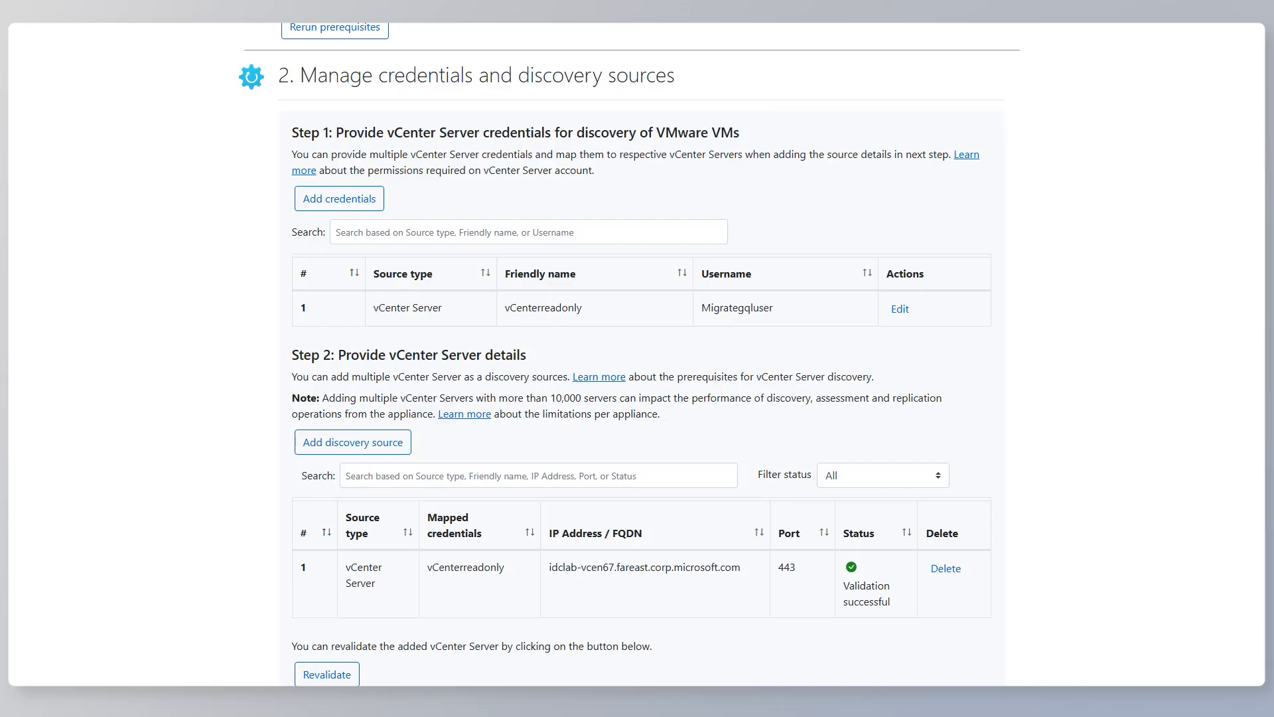
Add Windows (Non-domain) server credentials with the friendly name windowsguest, the username guestuser and the account password.
{"action": "scroll", "coordinate": [226, 159], "scroll_direction": "down", "scroll_amount": 1}
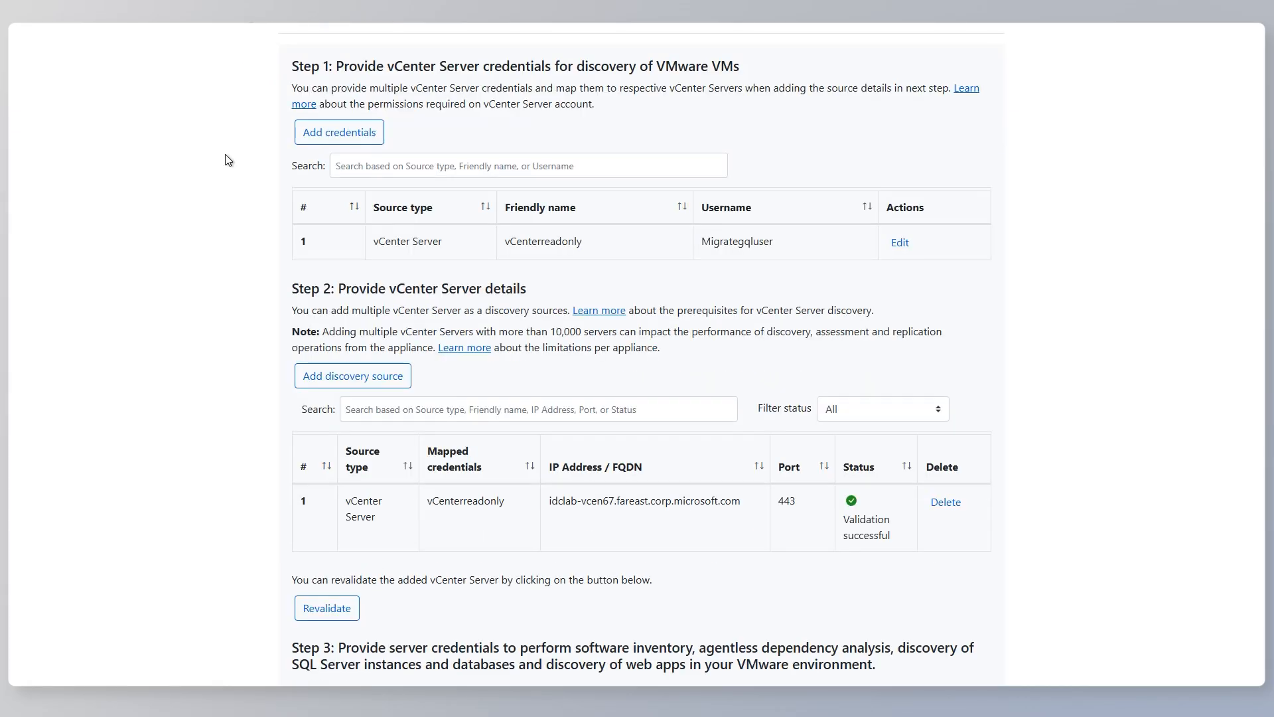
{"action": "scroll", "coordinate": [227, 160], "scroll_direction": "up", "scroll_amount": 1}
{"action": "scroll", "coordinate": [227, 160], "scroll_direction": "down", "scroll_amount": 6}
{"action": "scroll", "coordinate": [228, 160], "scroll_direction": "down", "scroll_amount": 2}
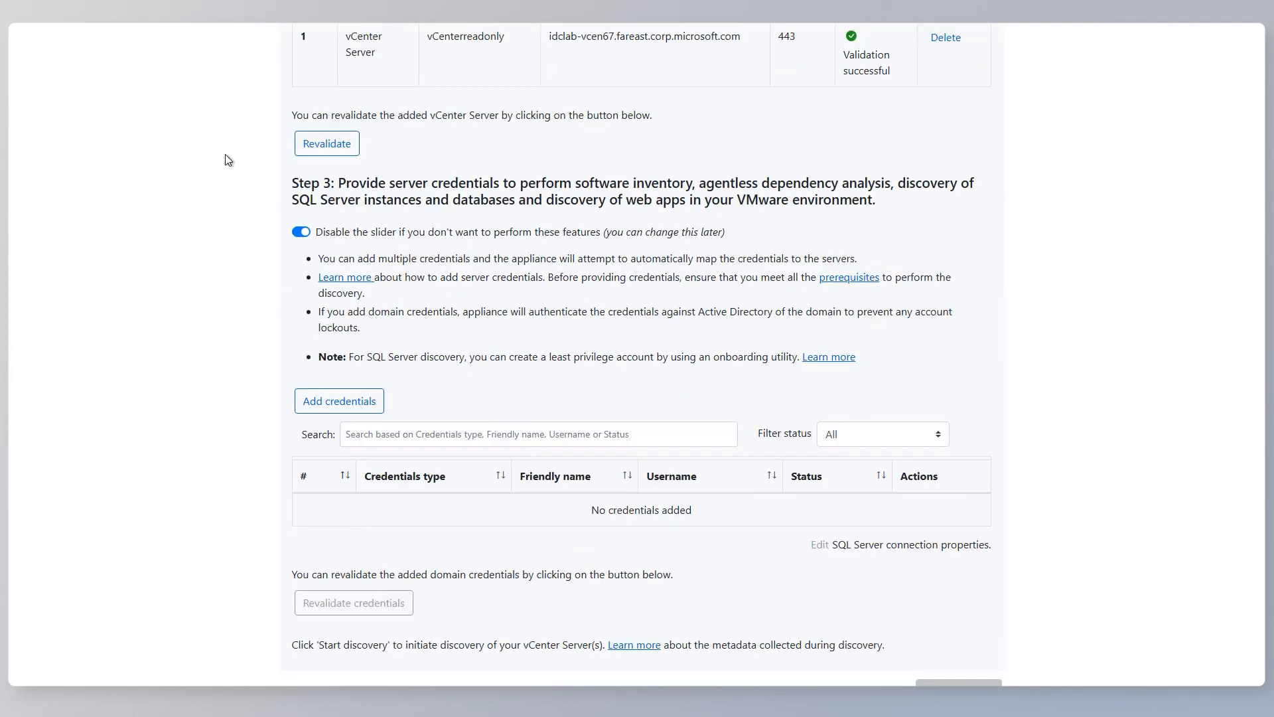
{"action": "scroll", "coordinate": [228, 160], "scroll_direction": "down", "scroll_amount": 1}
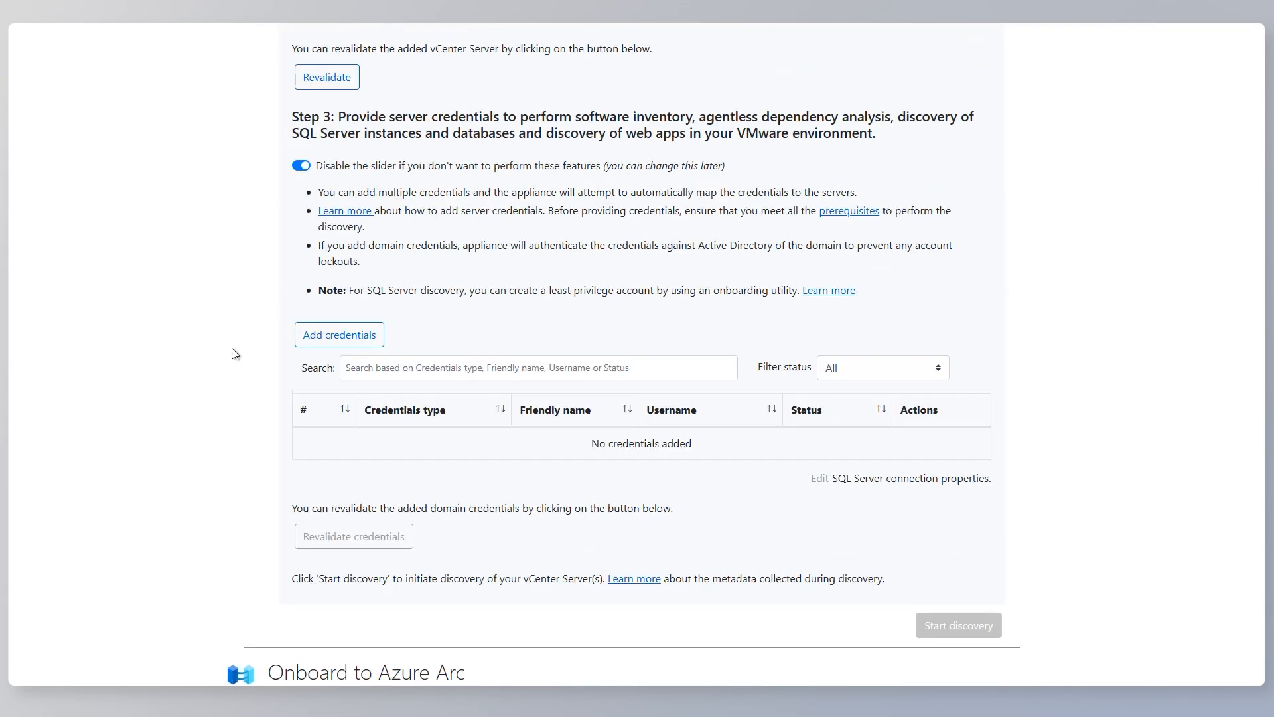
{"action": "left_click", "coordinate": [330, 342]}
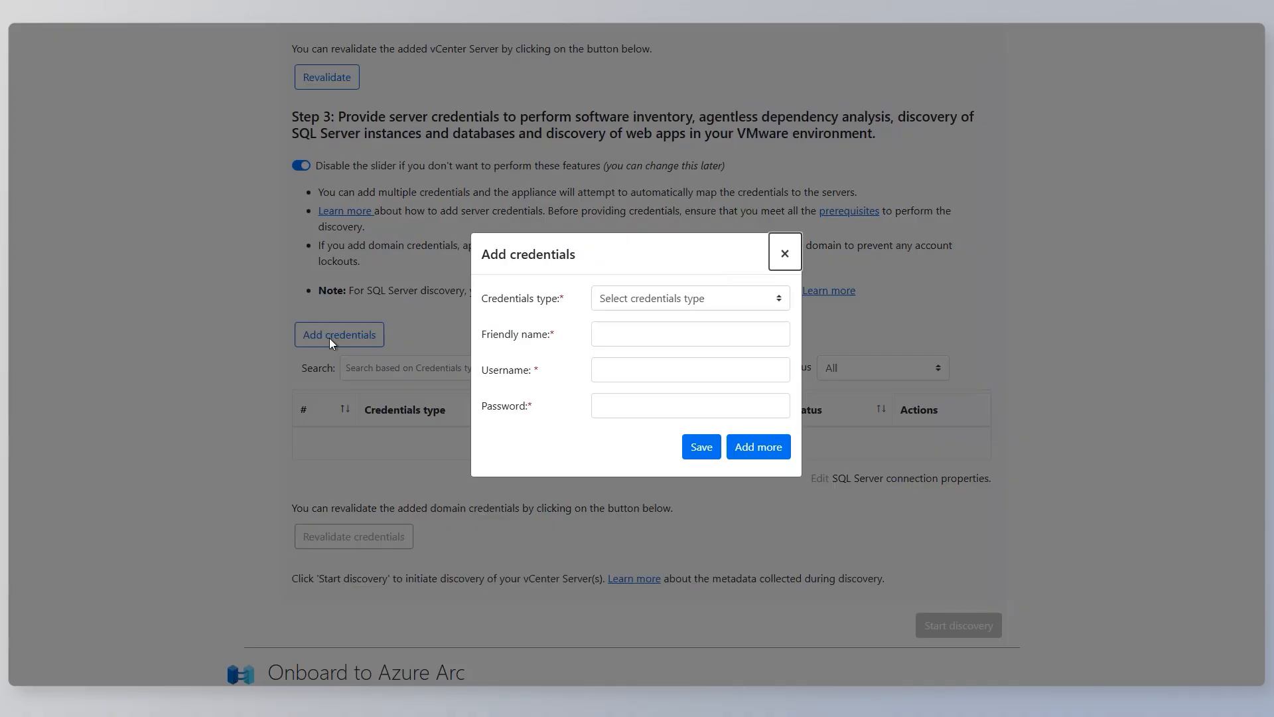
{"action": "left_click", "coordinate": [641, 299]}
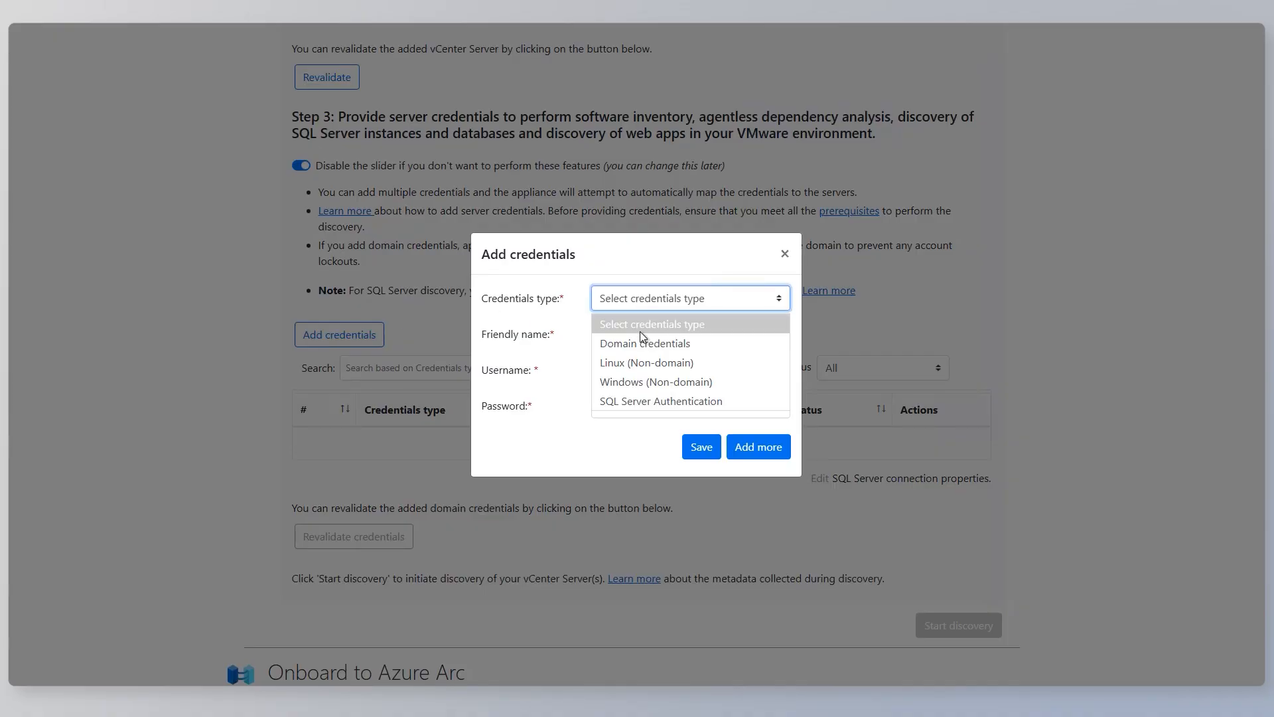
{"action": "left_click", "coordinate": [641, 379]}
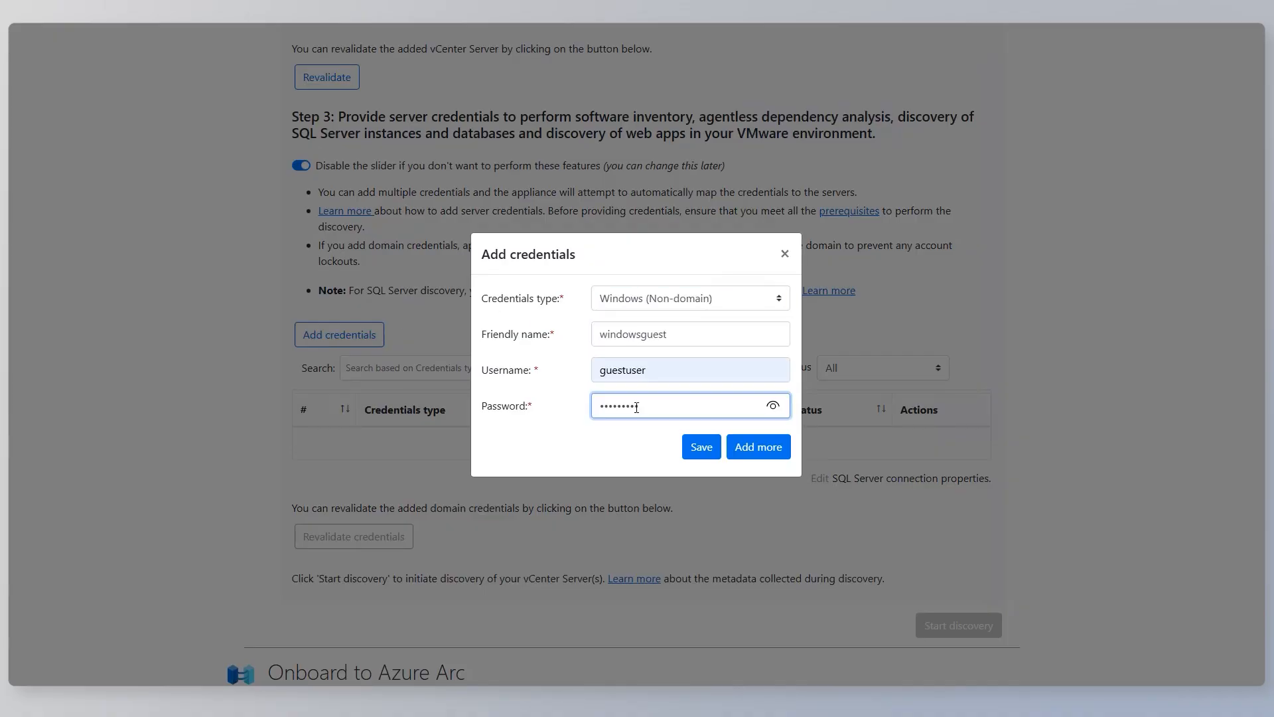
{"action": "type", "text": "••"}
{"action": "left_click", "coordinate": [766, 450]}
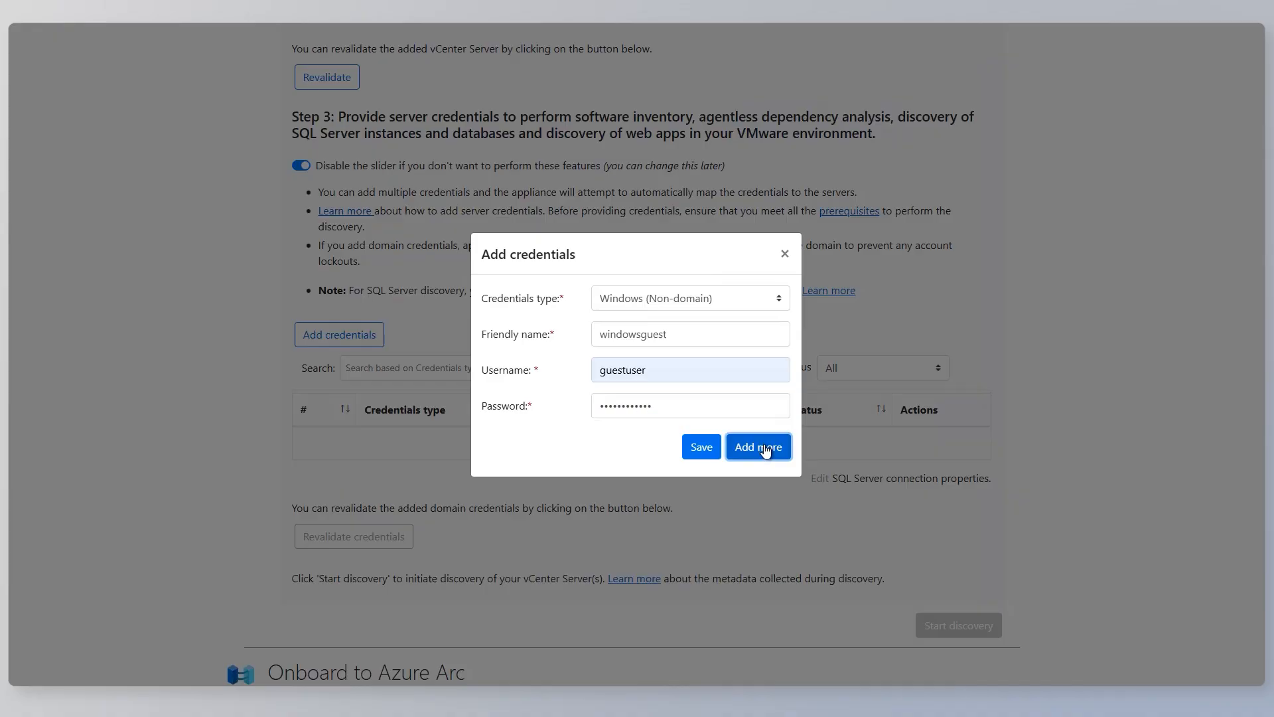
Add Linux (Non-domain) server credentials with the friendly name Linuxleastpriv, the username linuxguest and the account password.
{"action": "left_click", "coordinate": [675, 304]}
{"action": "left_click", "coordinate": [645, 358]}
{"action": "left_click", "coordinate": [642, 332]}
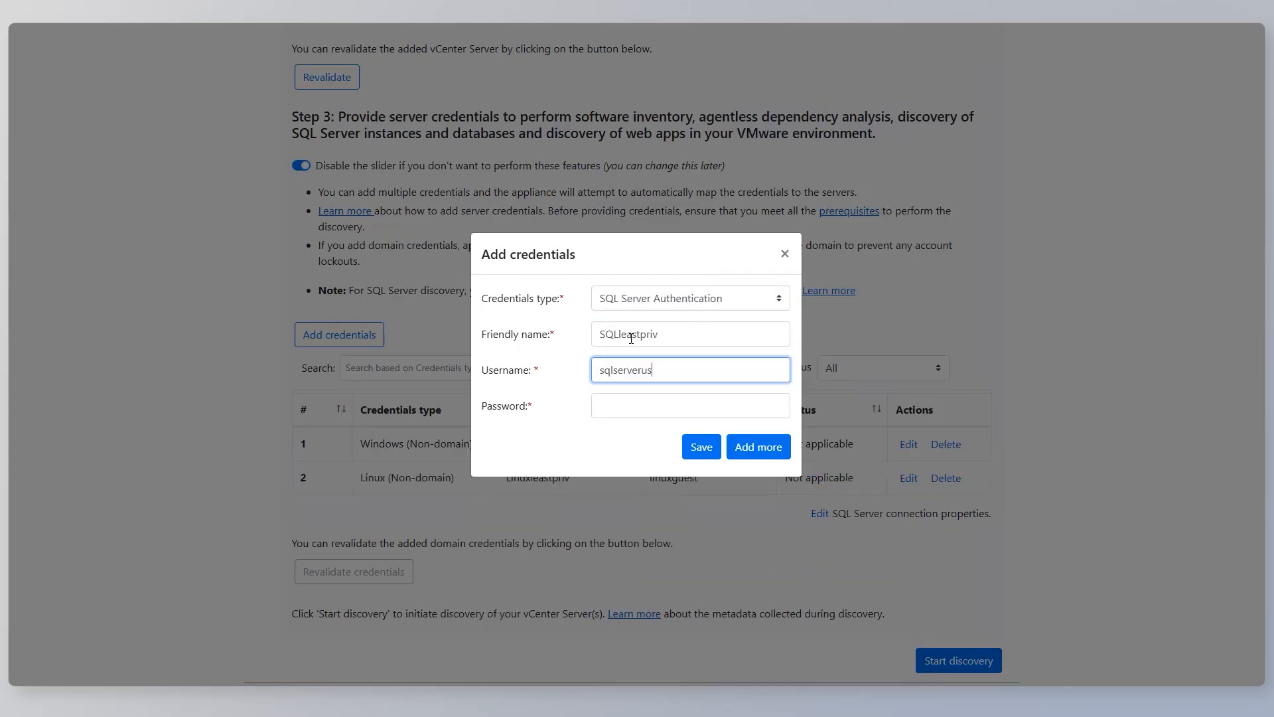
Save SQL Server Authentication credentials with the friendly name SQLleastpriv, the username sqlserveruser and the account password.
{"action": "type", "text": "erveruser"}
{"action": "key", "text": "Tab"}
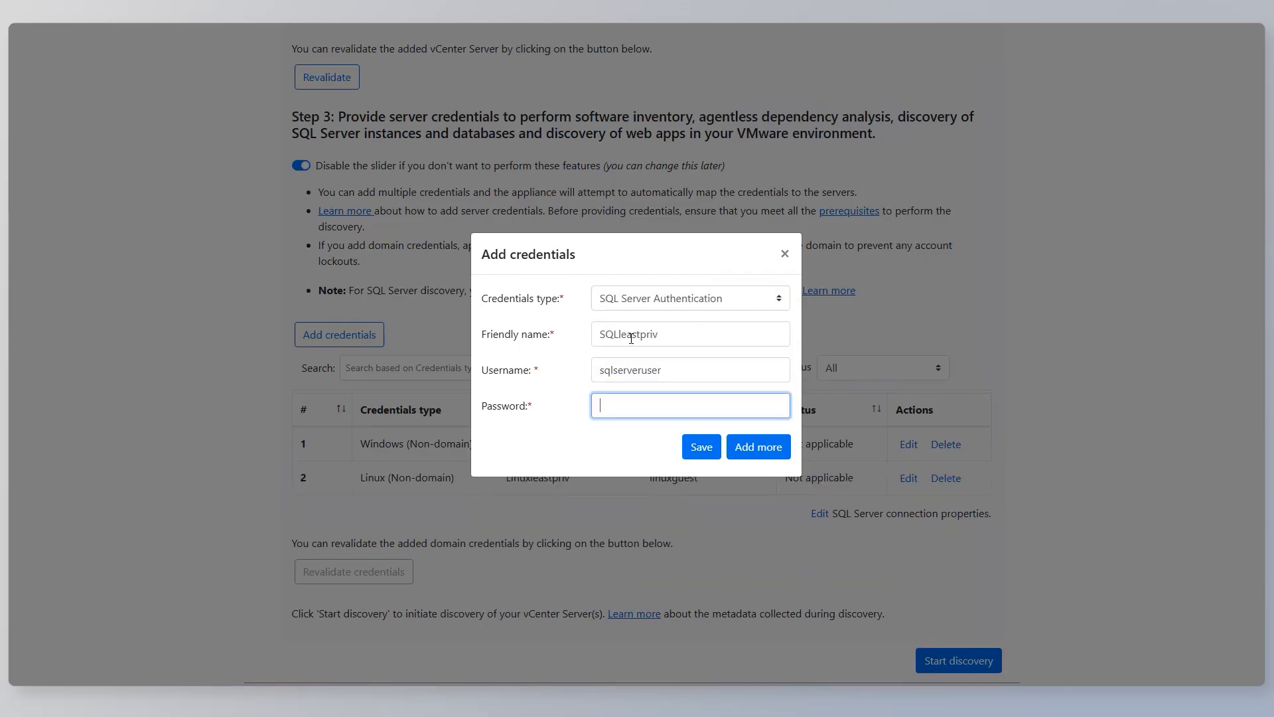
{"action": "type", "text": "•••••••••••••"}
{"action": "left_click", "coordinate": [702, 446]}
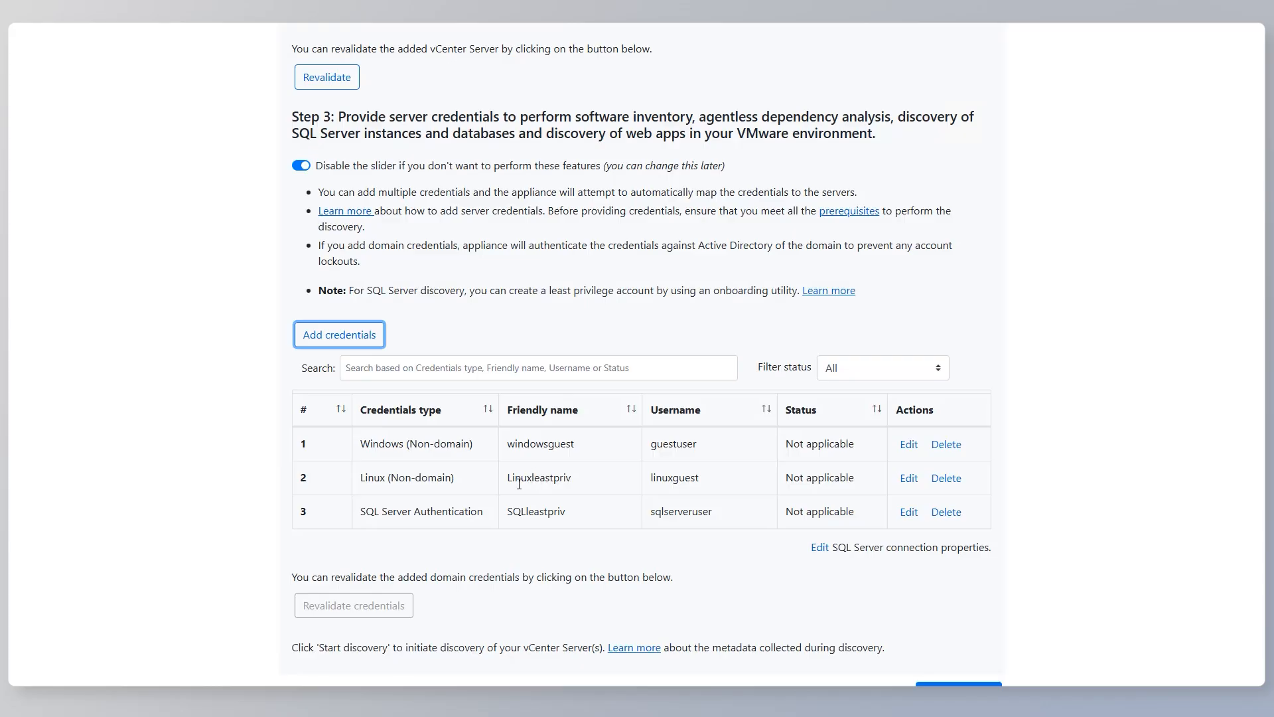
Open the diagnostics of the Azure Migrate appliance.
{"action": "scroll", "coordinate": [519, 484], "scroll_direction": "down", "scroll_amount": 1}
{"action": "scroll", "coordinate": [1132, 435], "scroll_direction": "up", "scroll_amount": 20}
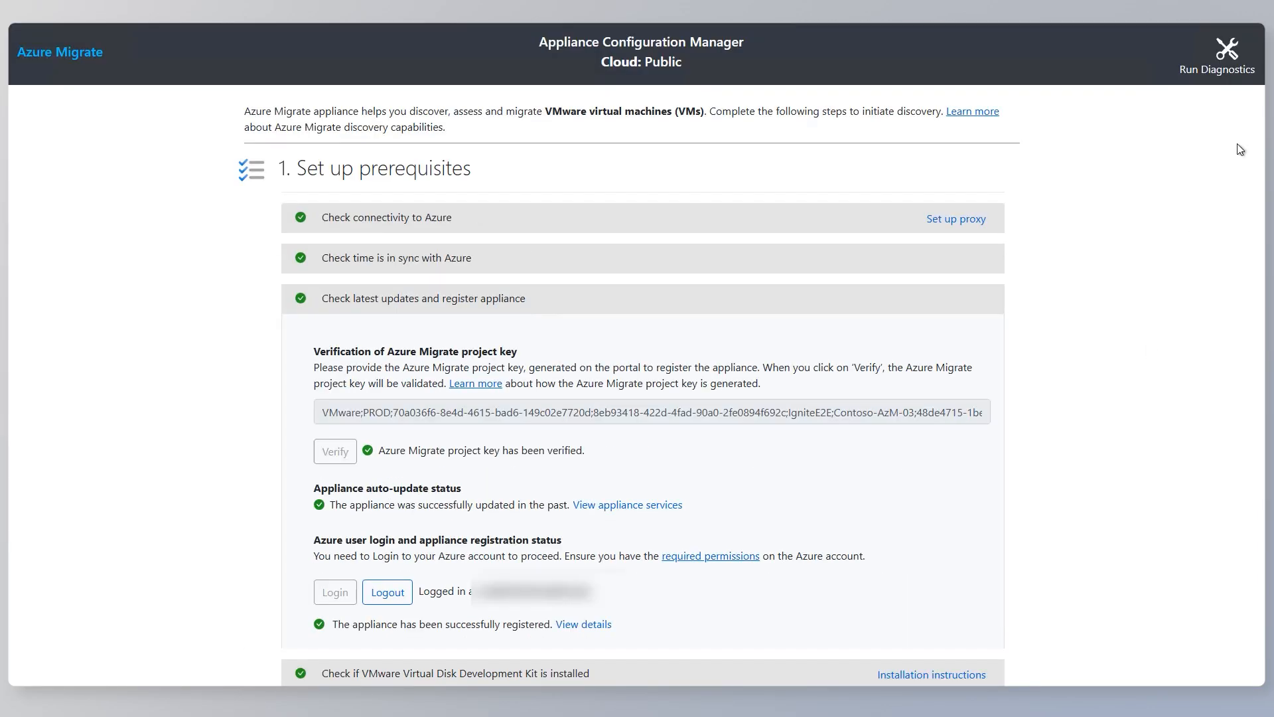
{"action": "left_click", "coordinate": [1225, 62]}
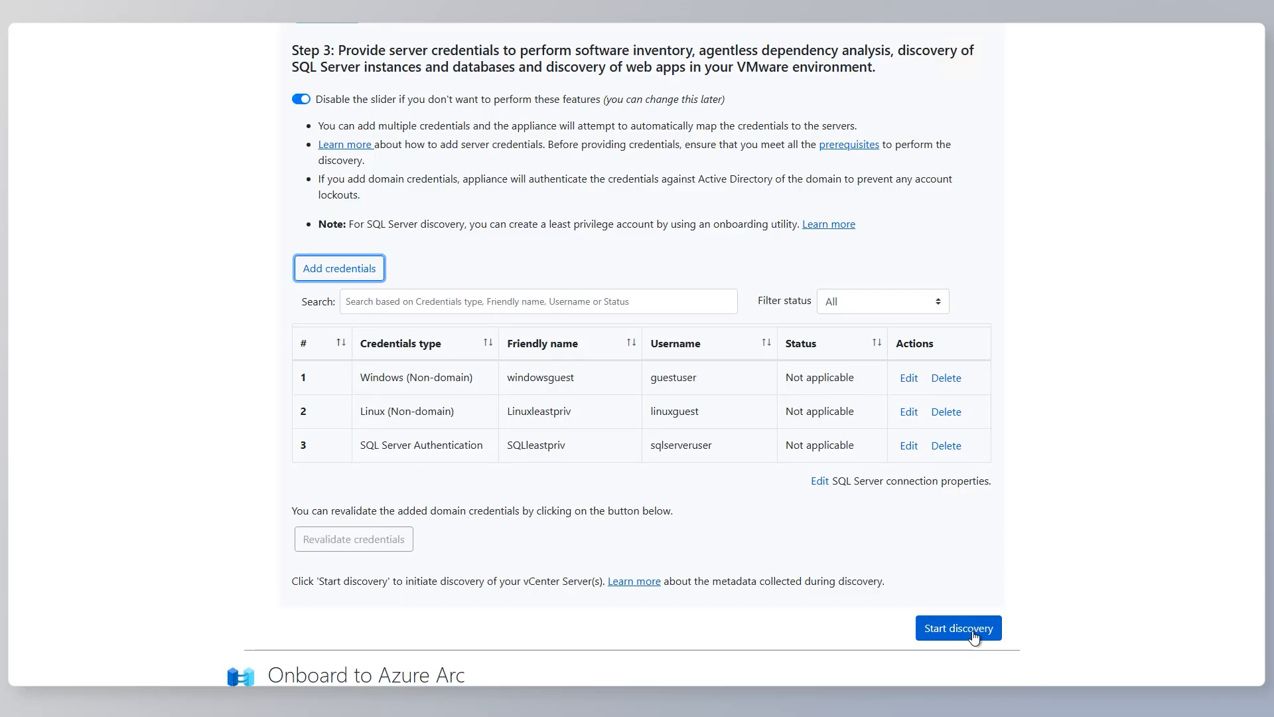
Start discovery of the servers on the added vCenter Server.
{"action": "left_click", "coordinate": [974, 636]}
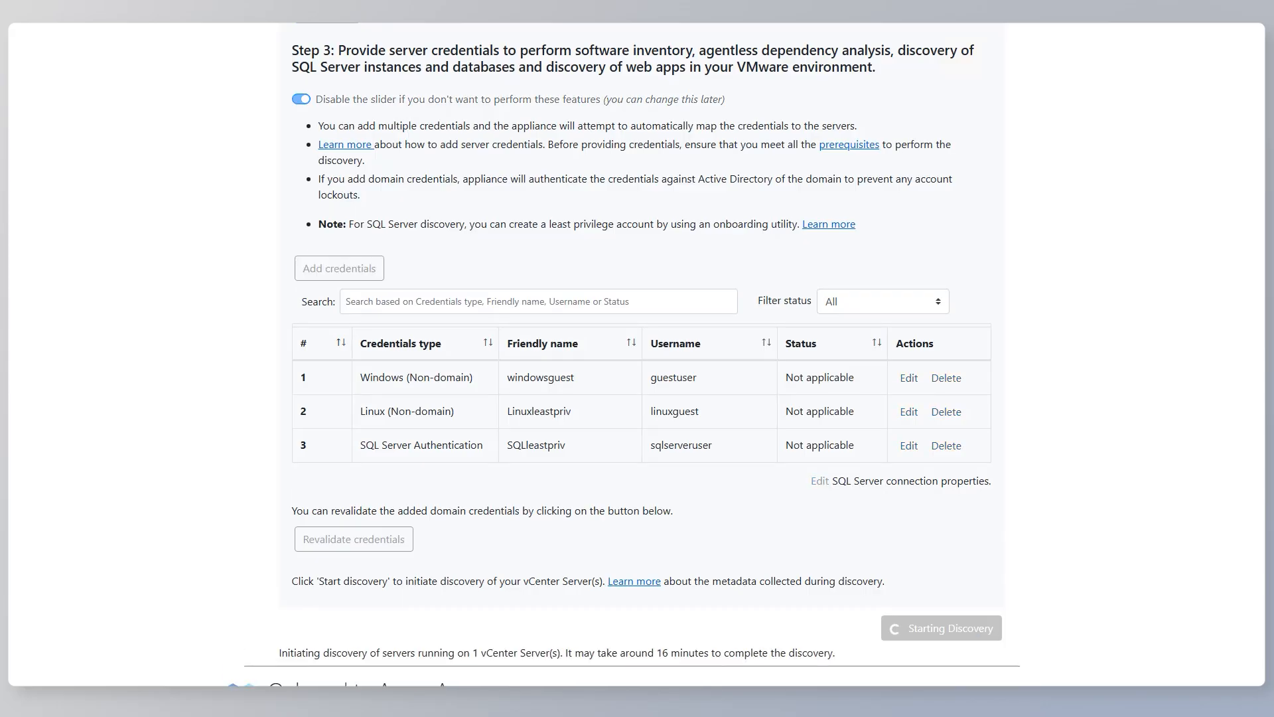